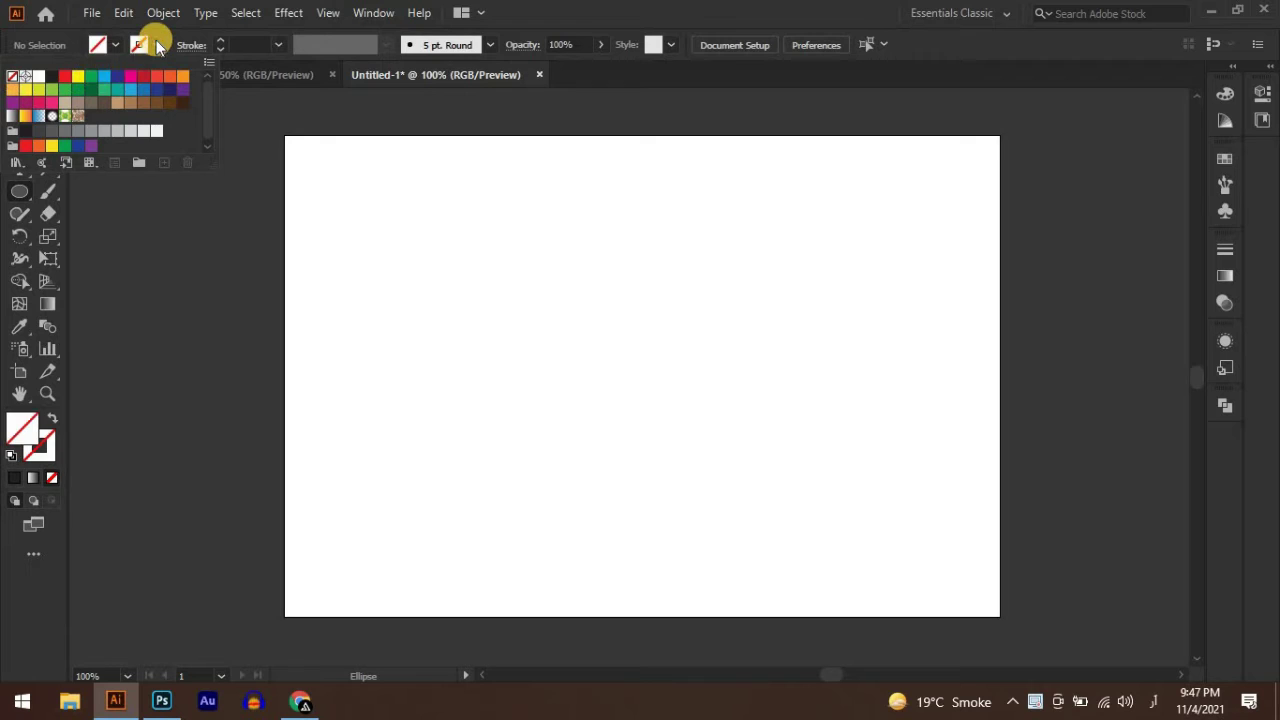
Set the stroke colour to black and draw a small unfilled circle near the centre of the artboard.
click(156, 44)
click(52, 78)
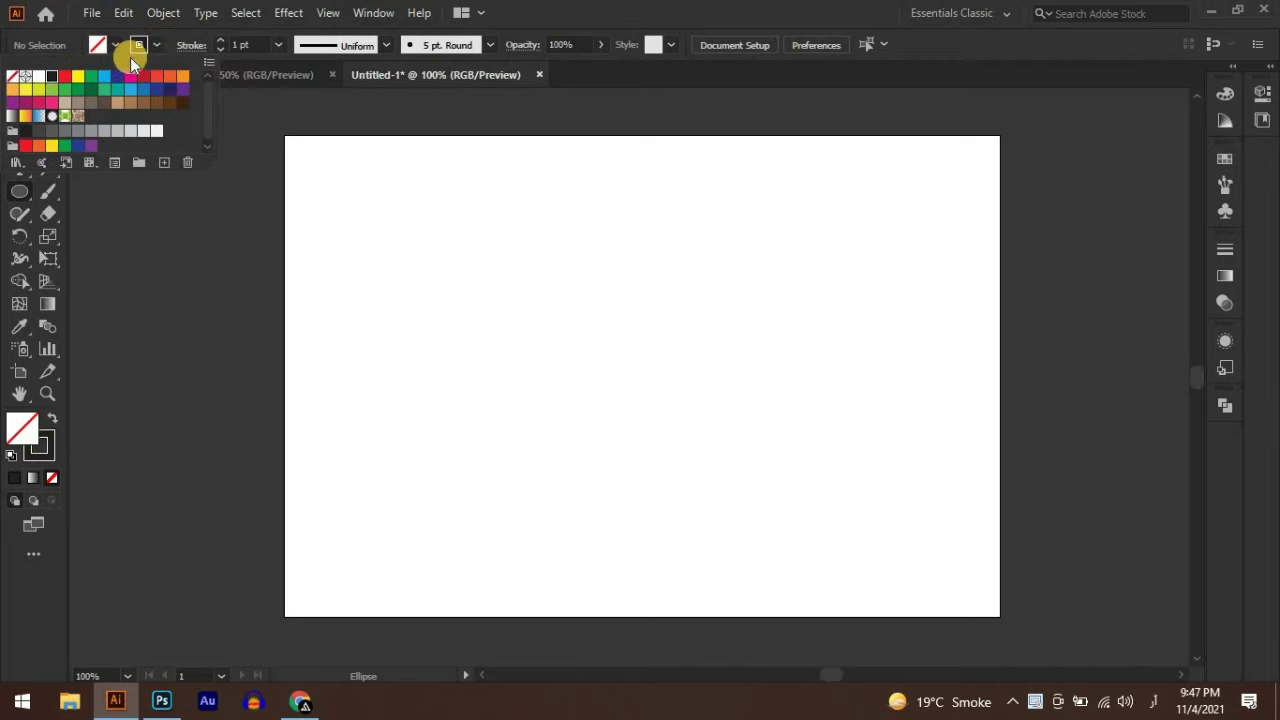
click(155, 47)
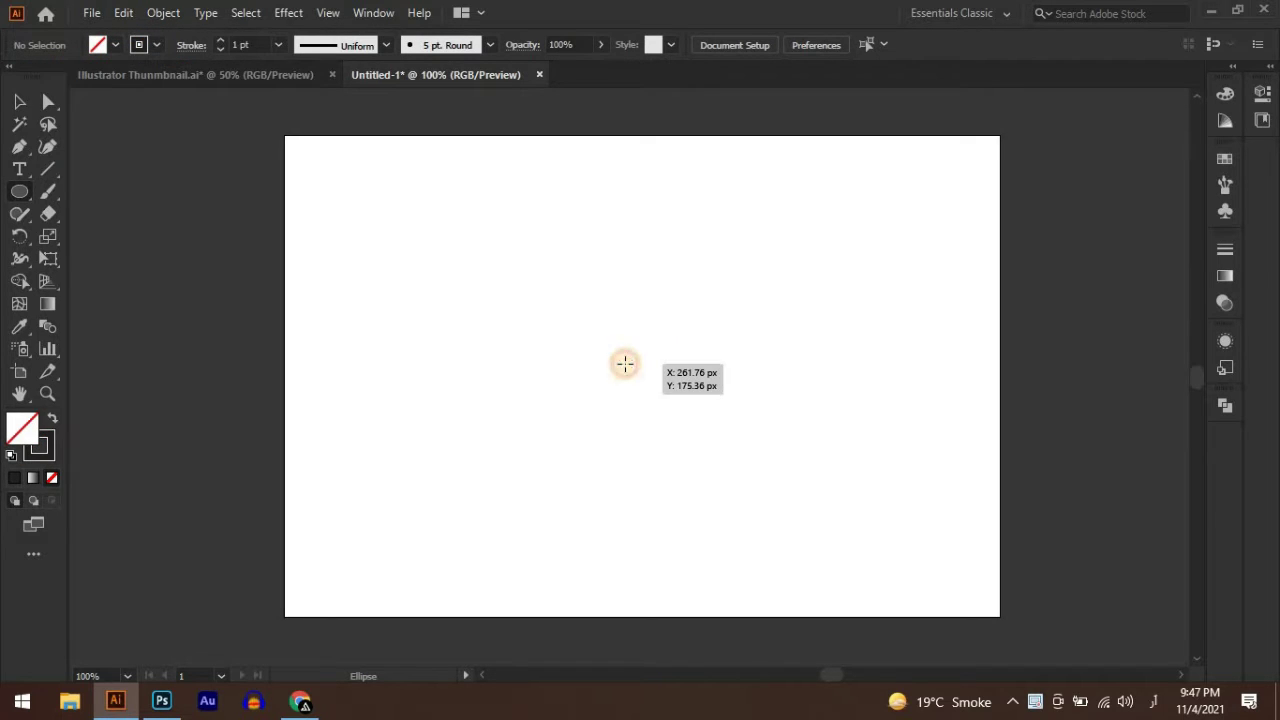
drag(624, 363, 659, 373)
Copy the small circle, paste it in front and enlarge the copy from its centre into a second concentric ring.
click(121, 14)
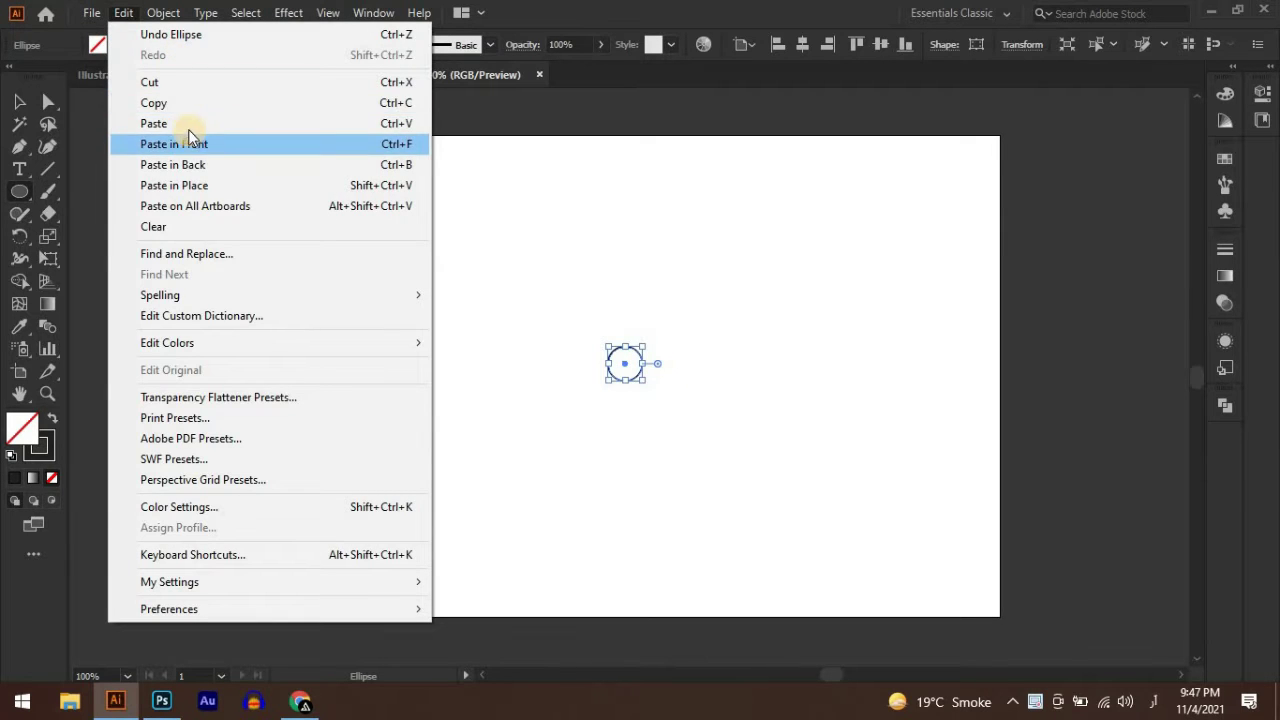
click(175, 104)
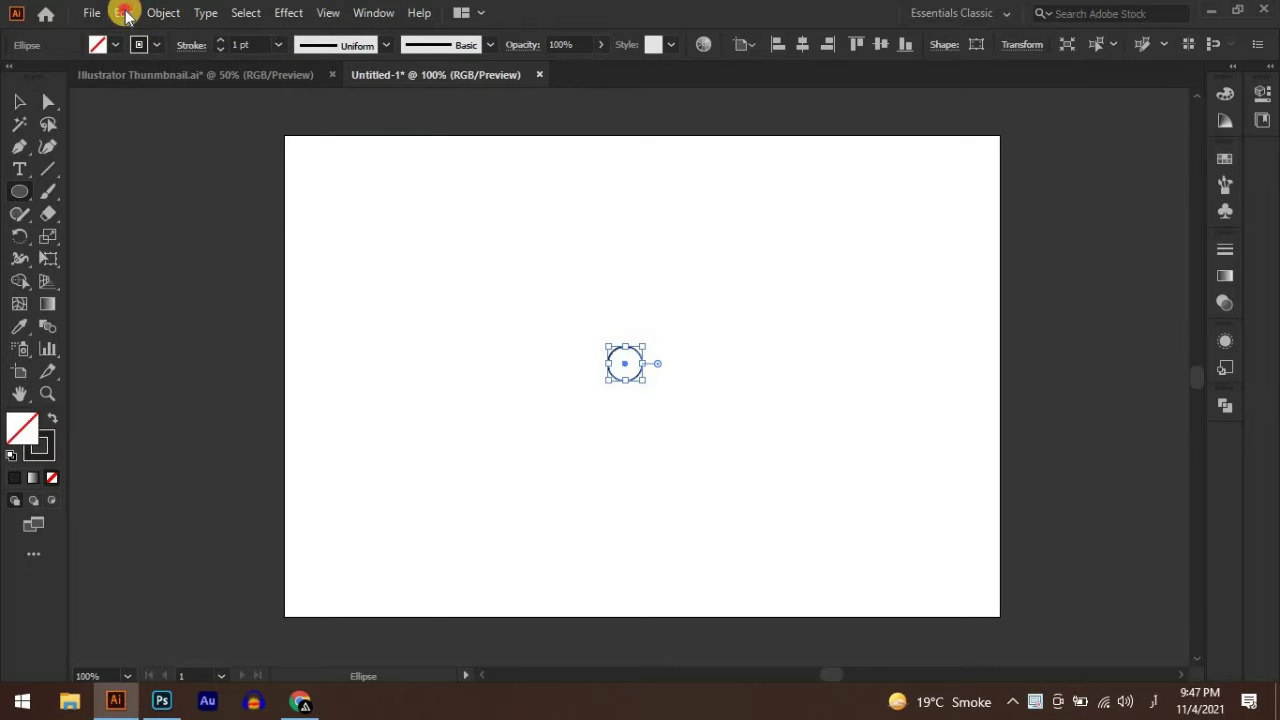
click(126, 14)
click(186, 144)
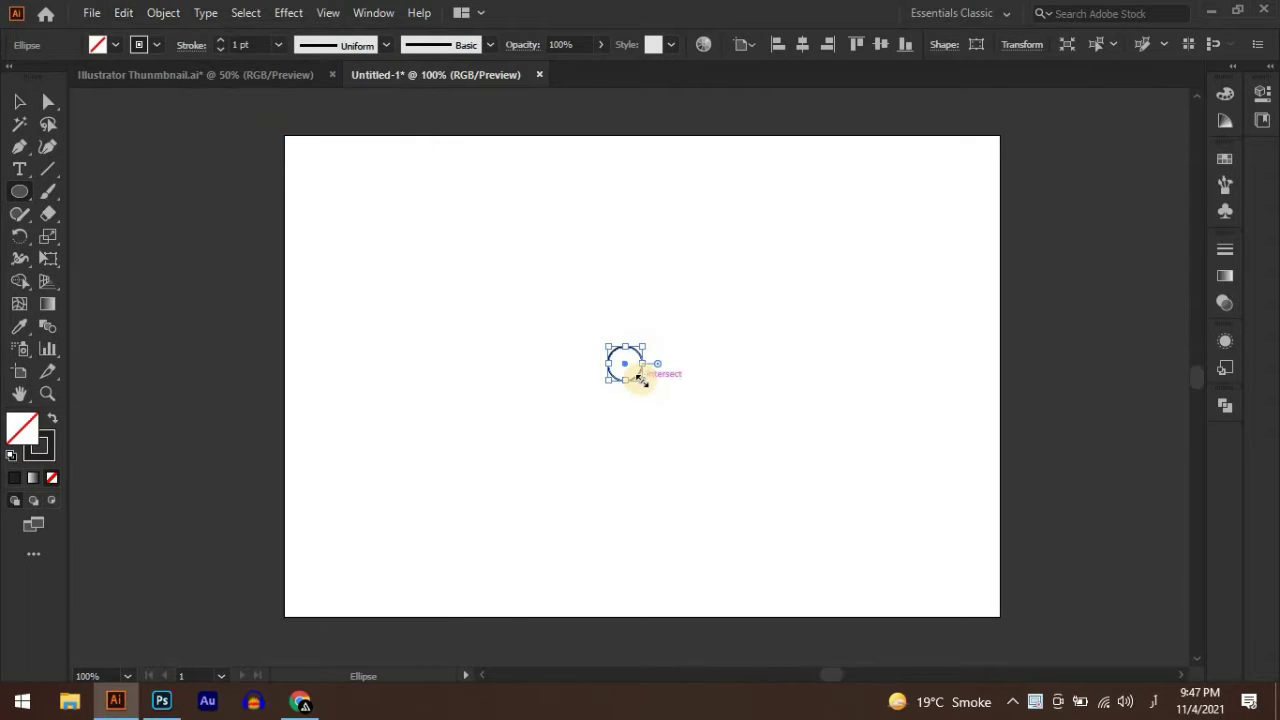
mouse_move(641, 380)
mouse_down()
mouse_move(670, 419)
mouse_move(670, 405)
mouse_up()
Paste further copies of the ring in front and enlarge them from the centre to make the third and fourth concentric circles.
click(130, 15)
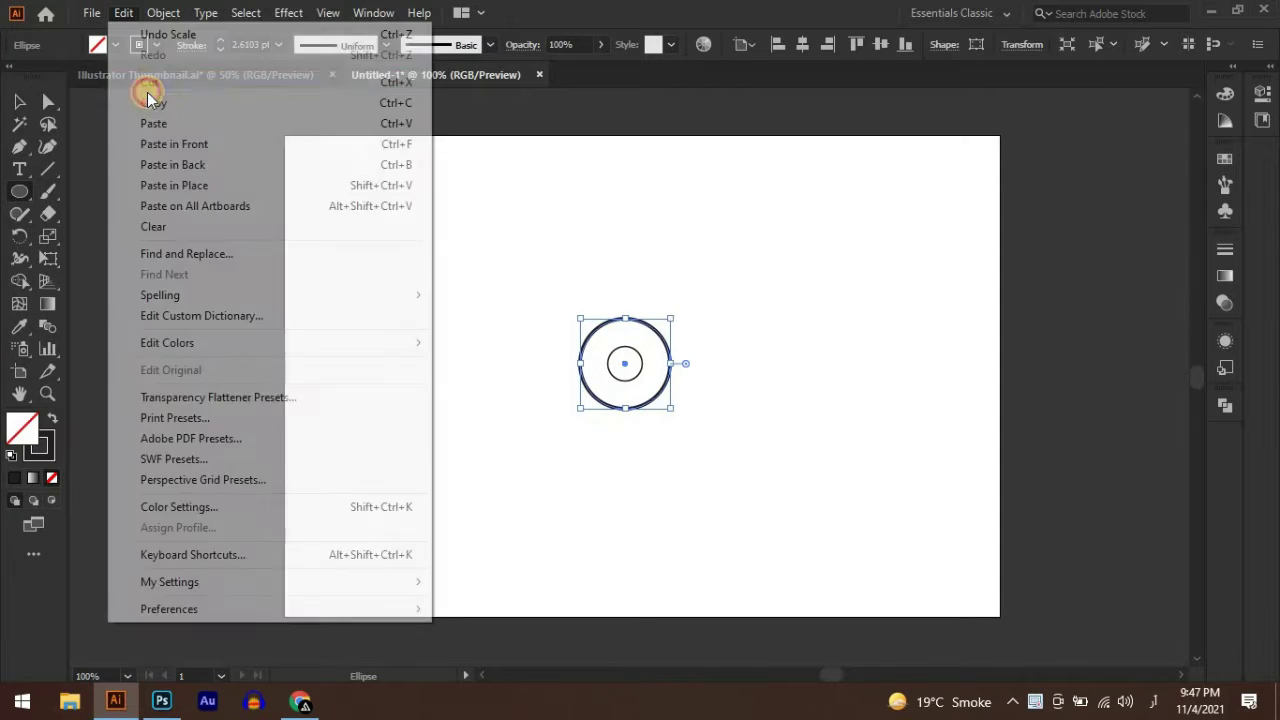
click(153, 102)
click(123, 13)
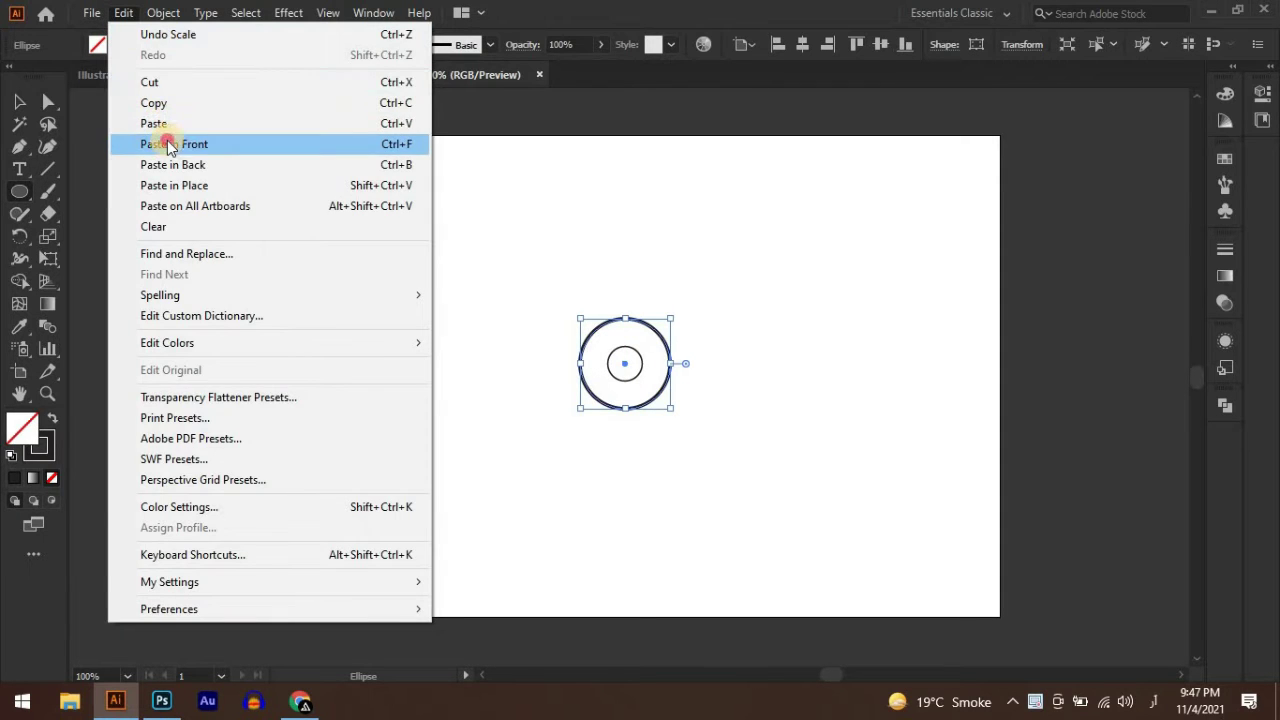
click(173, 144)
drag(675, 413, 735, 484)
Set the stroke weight of all four concentric circles to 1 pt and deselect them.
click(19, 101)
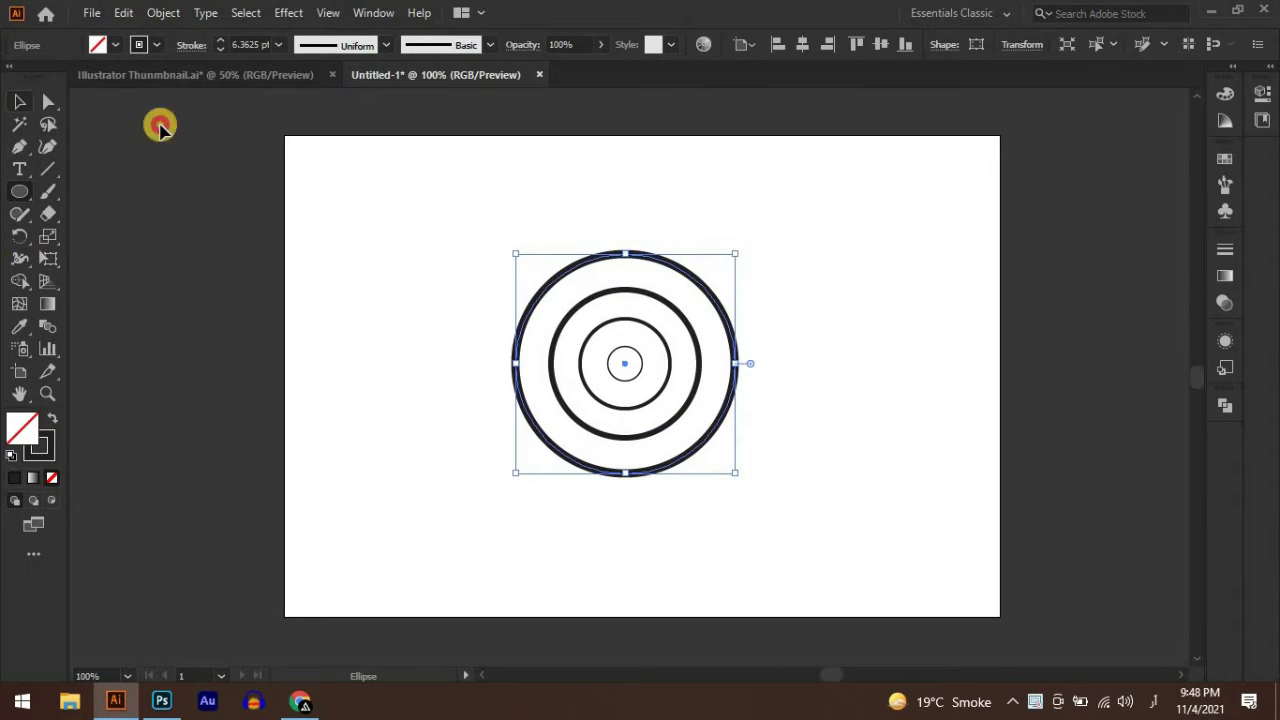
click(886, 571)
key(ctrl+a)
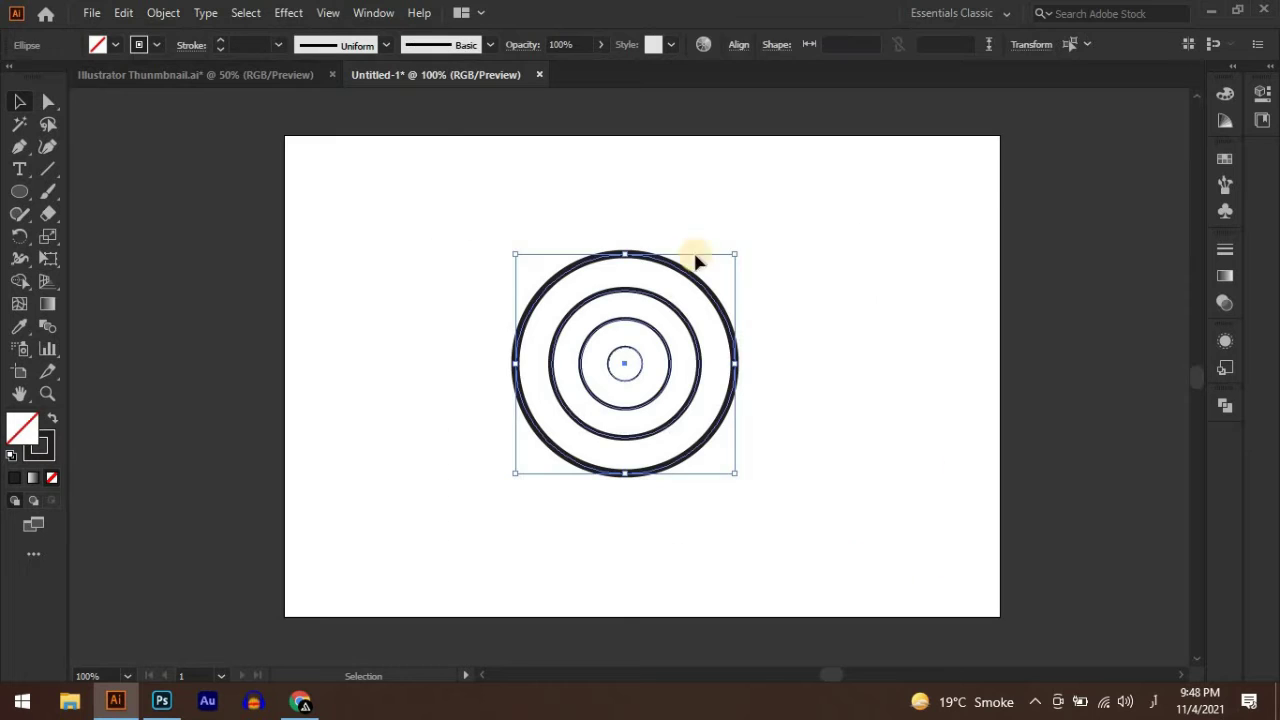
click(261, 44)
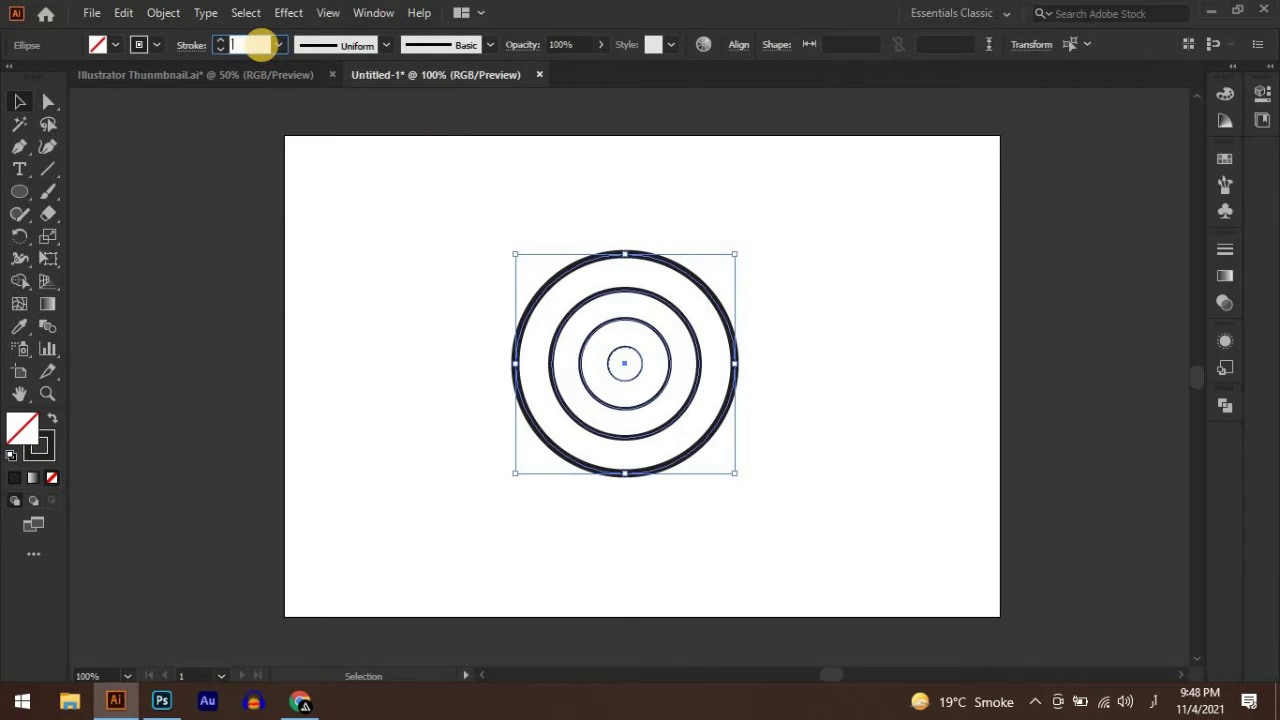
text(1)
key(Return)
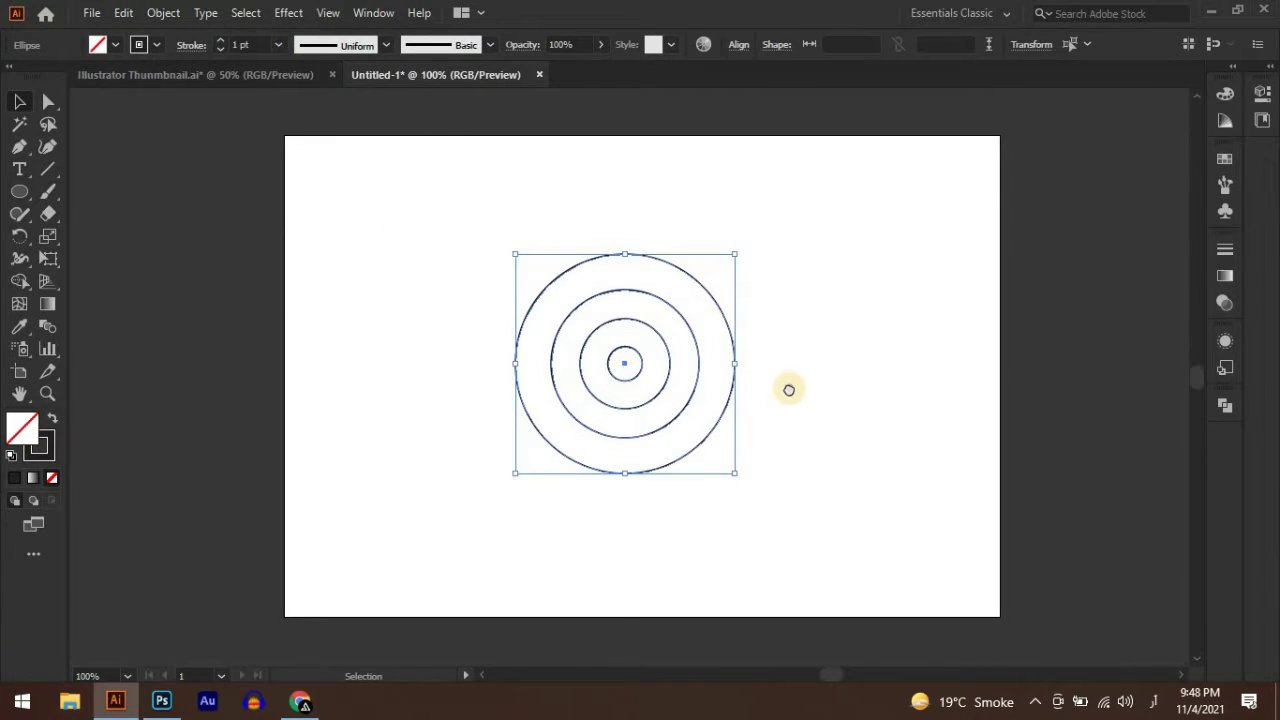
drag(789, 390, 717, 389)
click(117, 127)
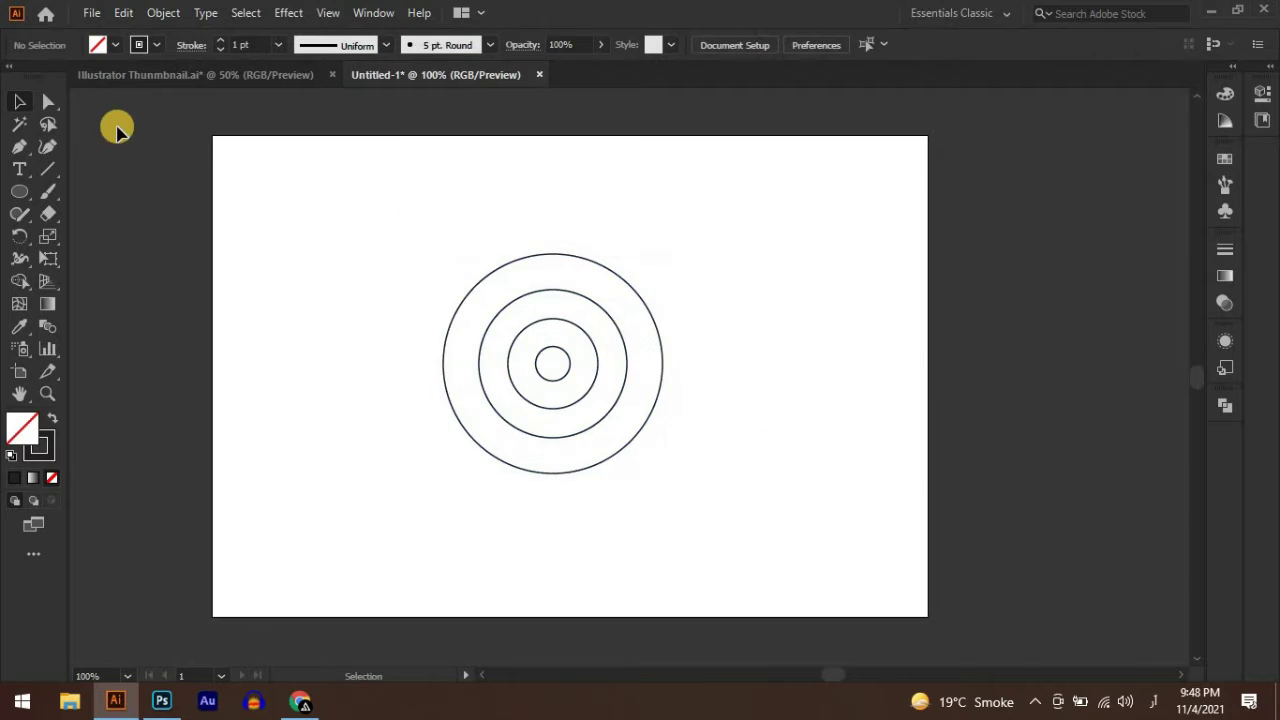
Draw a long horizontal line touching the top of the outermost circle and centre it on the circles.
click(45, 170)
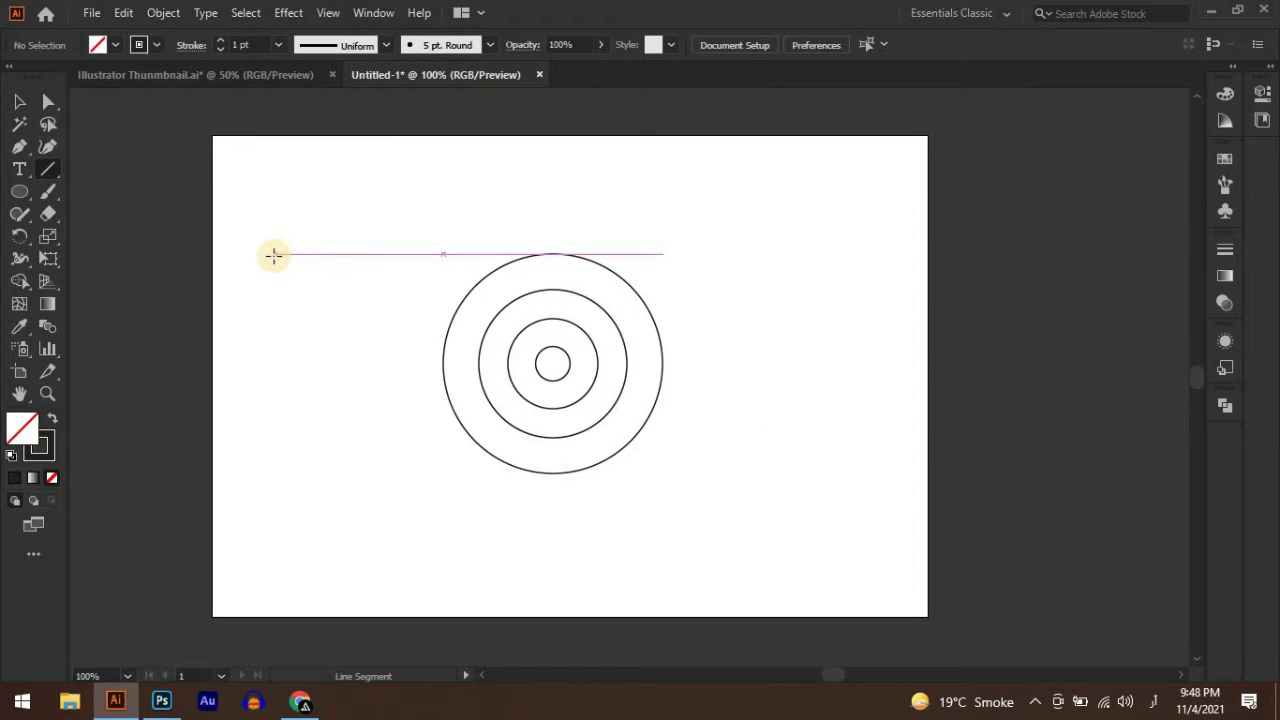
mouse_move(273, 255)
mouse_down()
mouse_move(934, 286)
mouse_move(934, 254)
mouse_up()
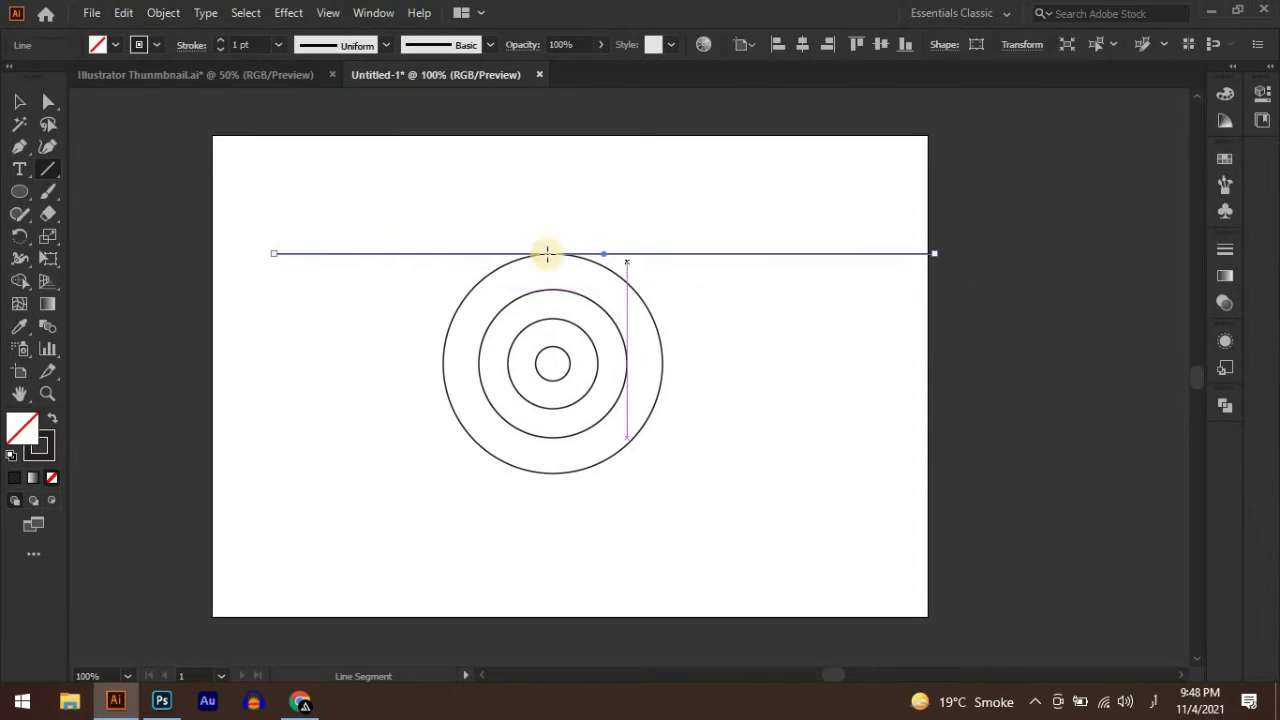
drag(605, 260, 548, 254)
Copy the horizontal line in front and place copies touching the tops of the three inner circles.
scroll(548, 254, up, 1)
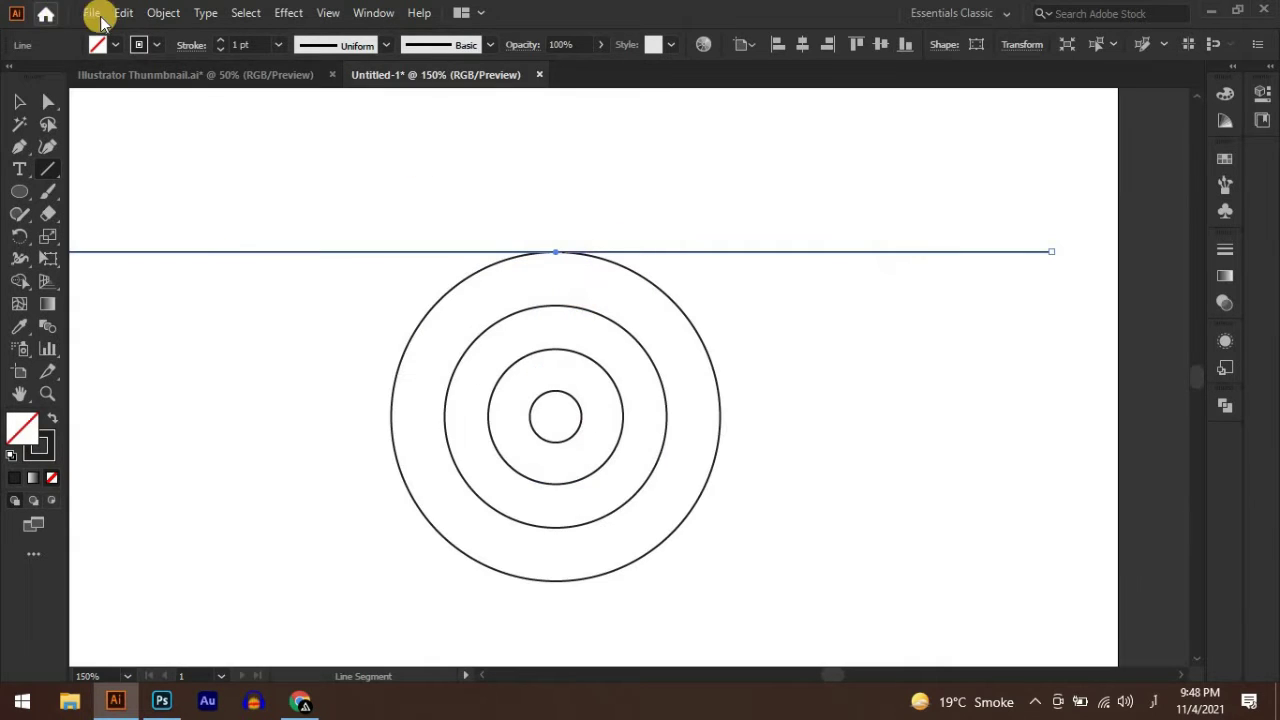
click(122, 13)
click(153, 103)
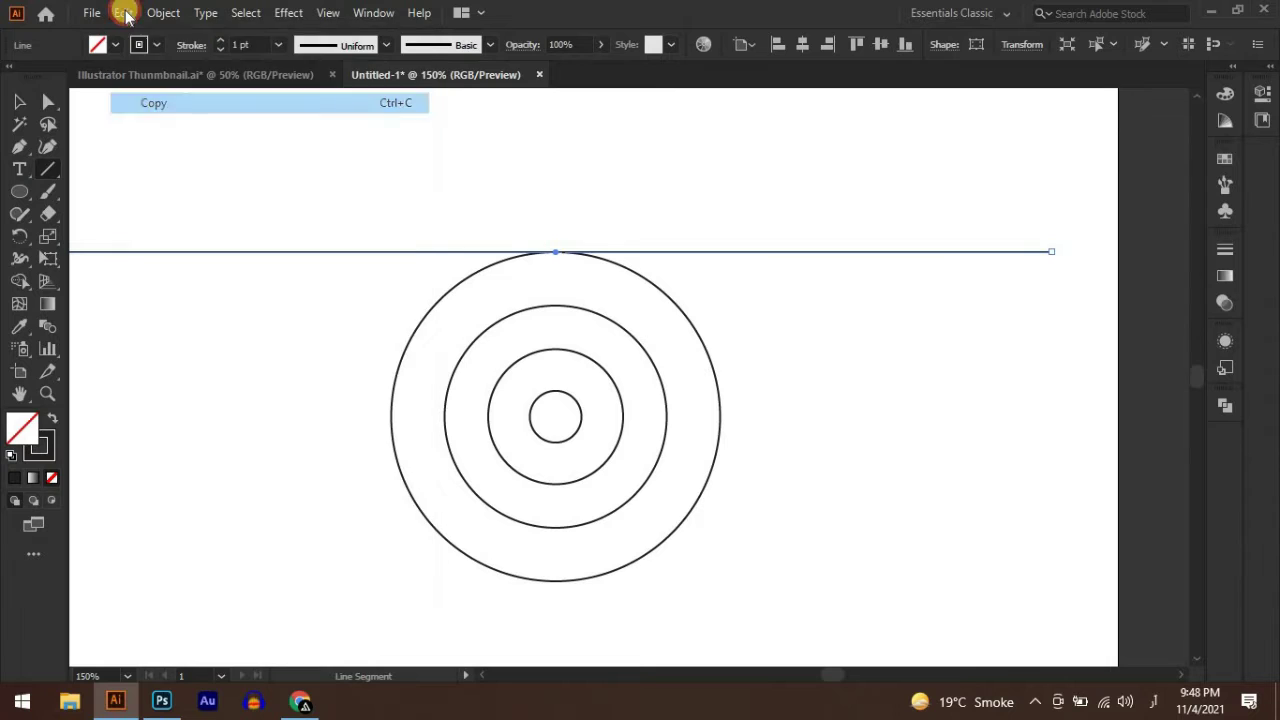
click(123, 13)
click(170, 146)
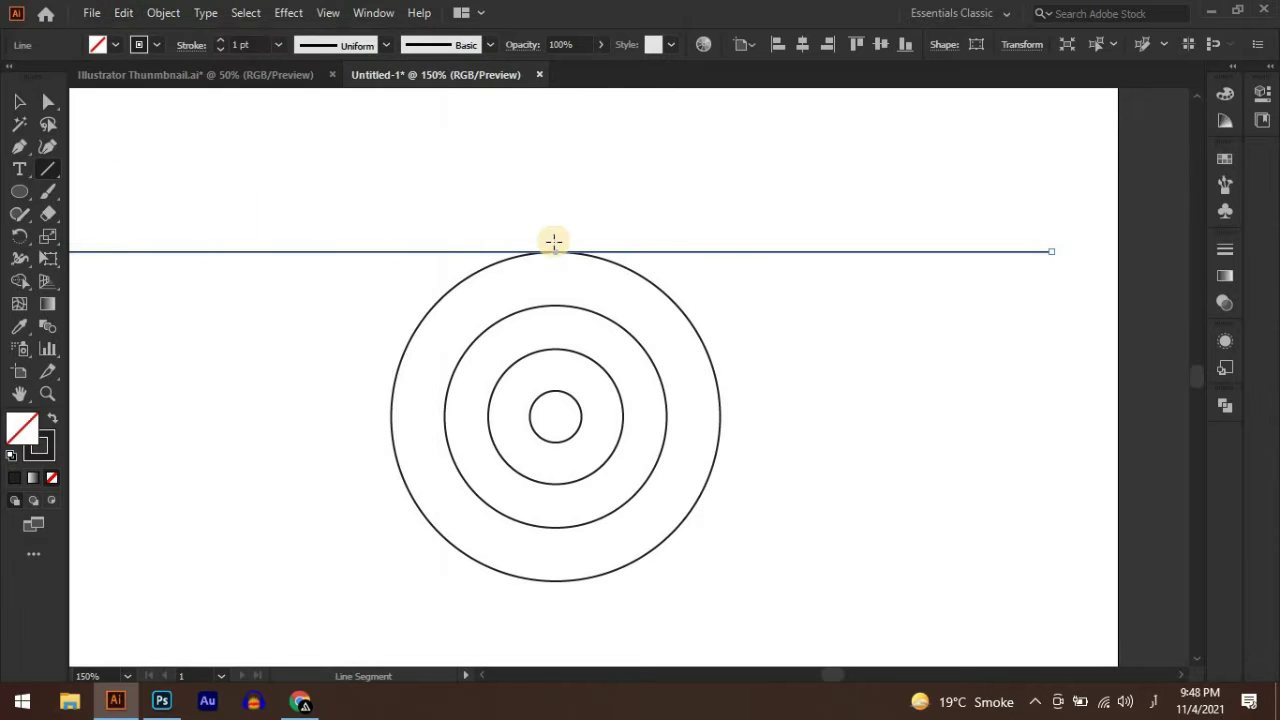
drag(557, 258, 557, 391)
Place further horizontal line copies touching the bottoms of the innermost circle and the second circle.
scroll(566, 350, down, 2)
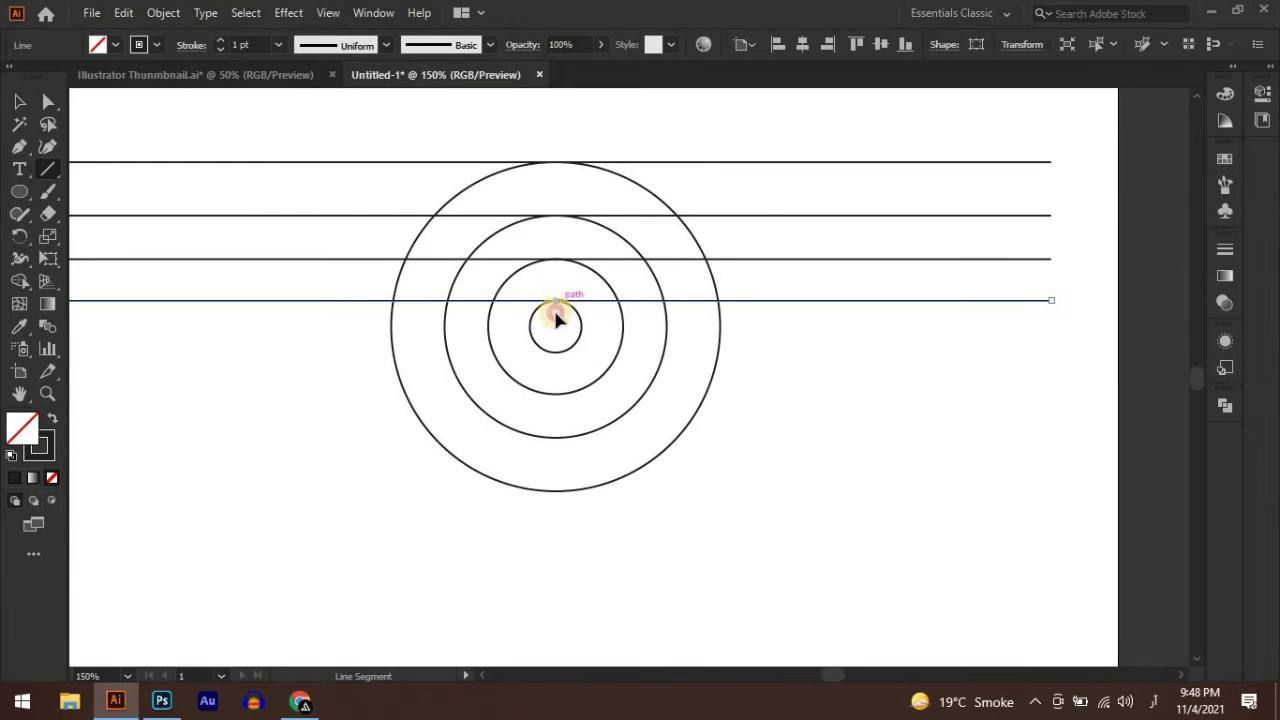
drag(557, 316, 556, 357)
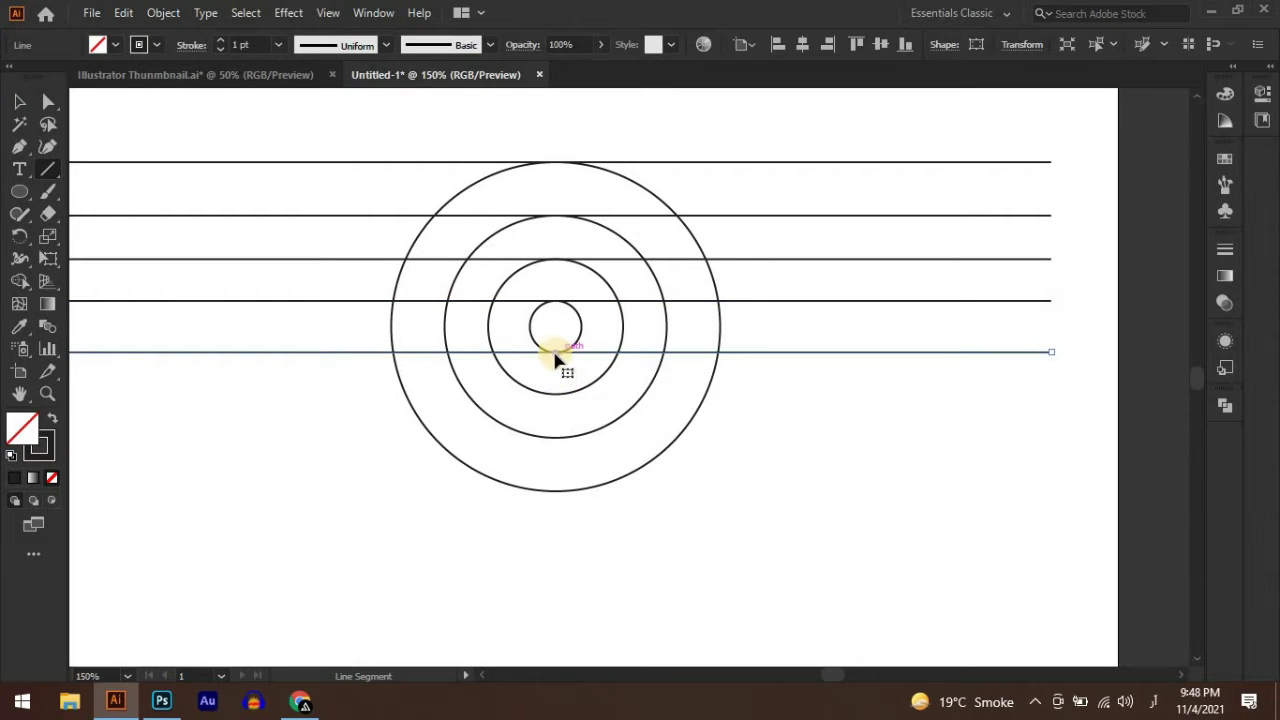
drag(556, 352, 565, 405)
scroll(563, 369, down, 3)
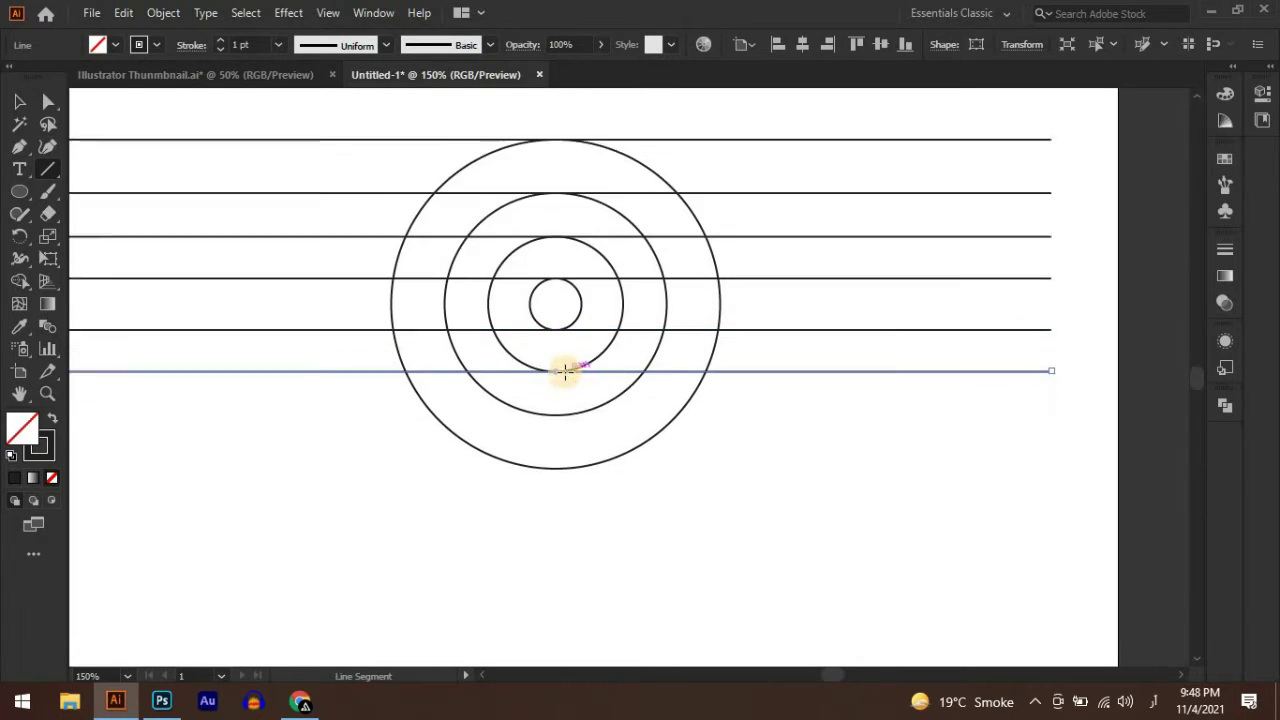
drag(556, 304, 578, 394)
key(ctrl+z)
key(ctrl+z)
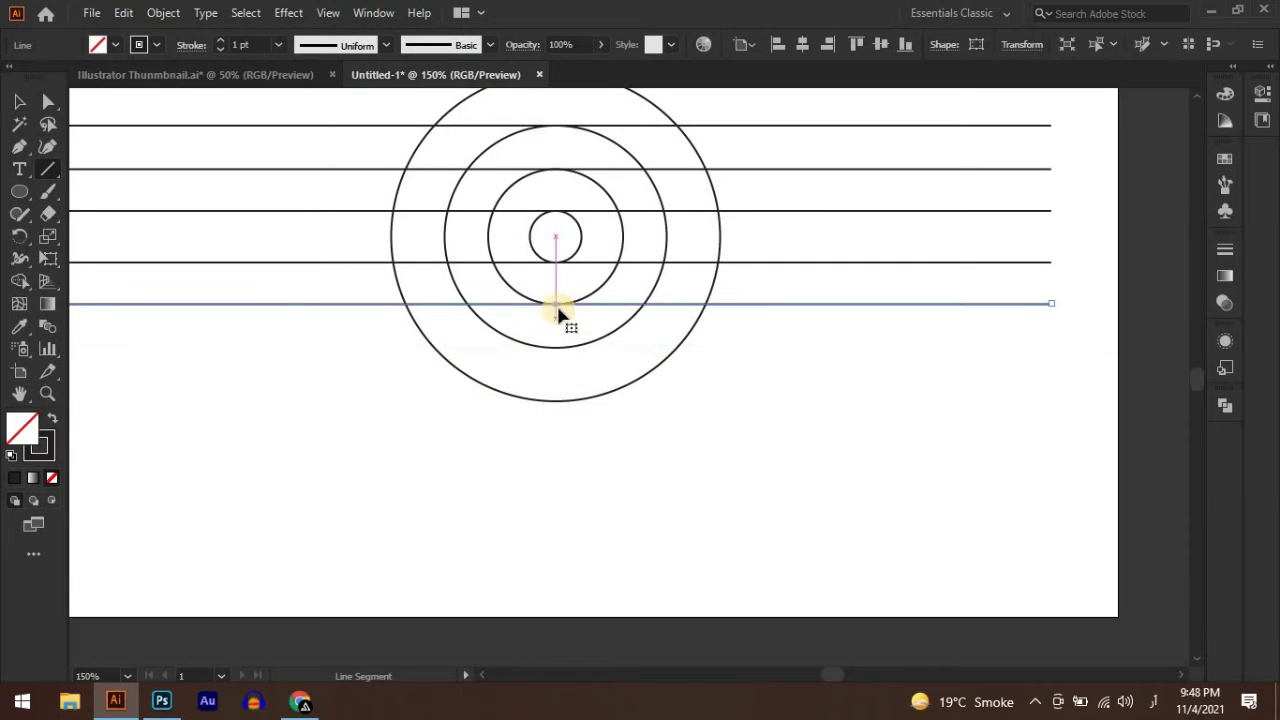
Place horizontal line copies touching the bottoms of the third circle and the outermost circle.
drag(557, 308, 557, 401)
scroll(596, 323, down, 1)
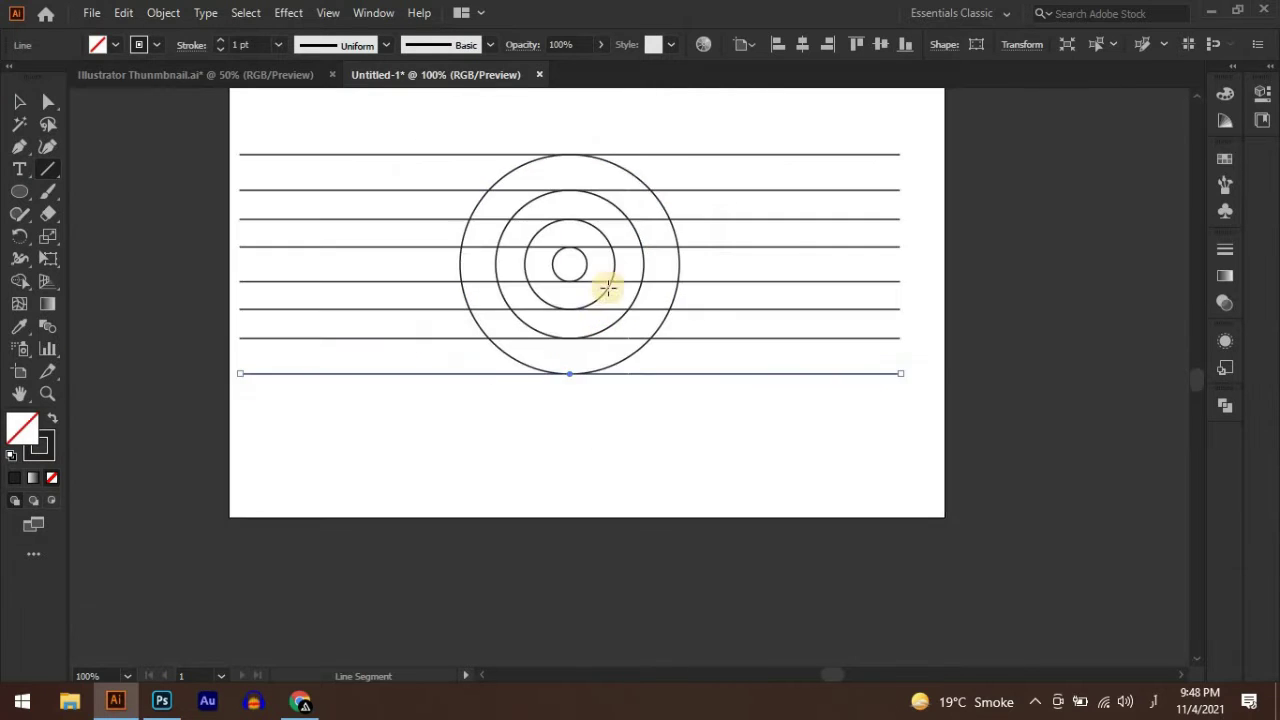
drag(632, 172, 640, 249)
Select all eight horizontal lines and create a copy of them rotated by 90°.
click(20, 100)
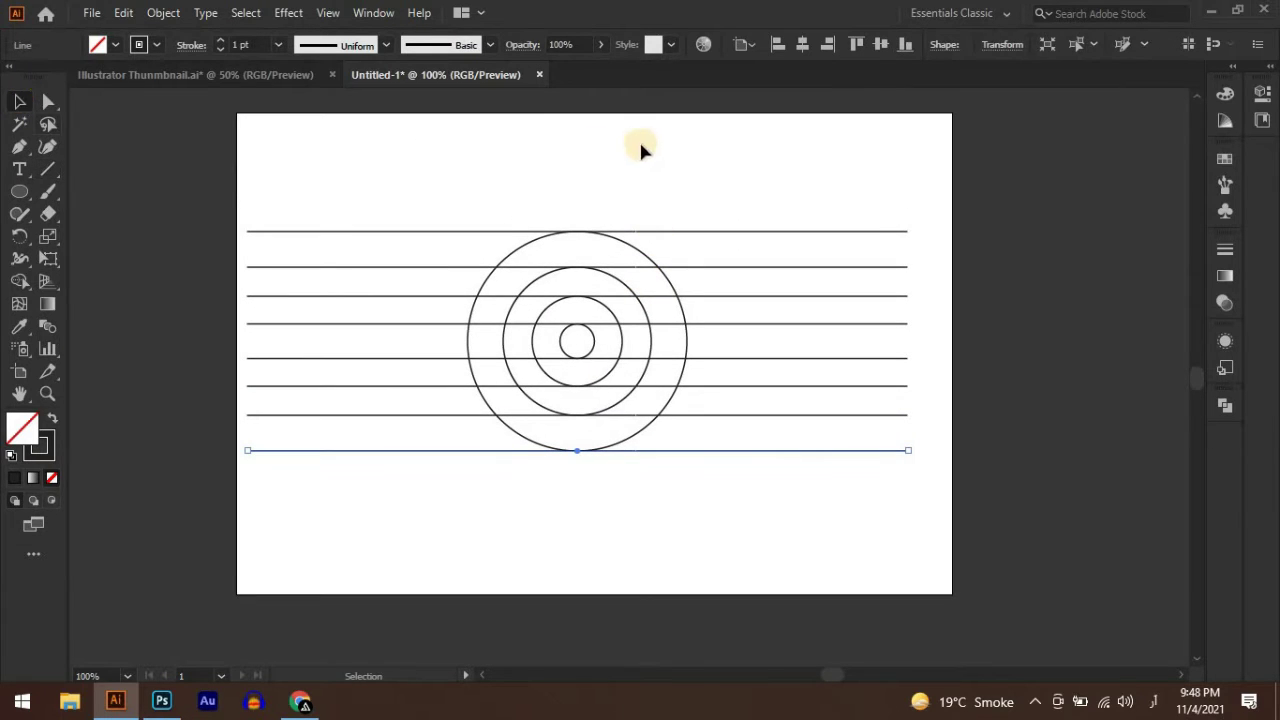
drag(737, 195, 880, 524)
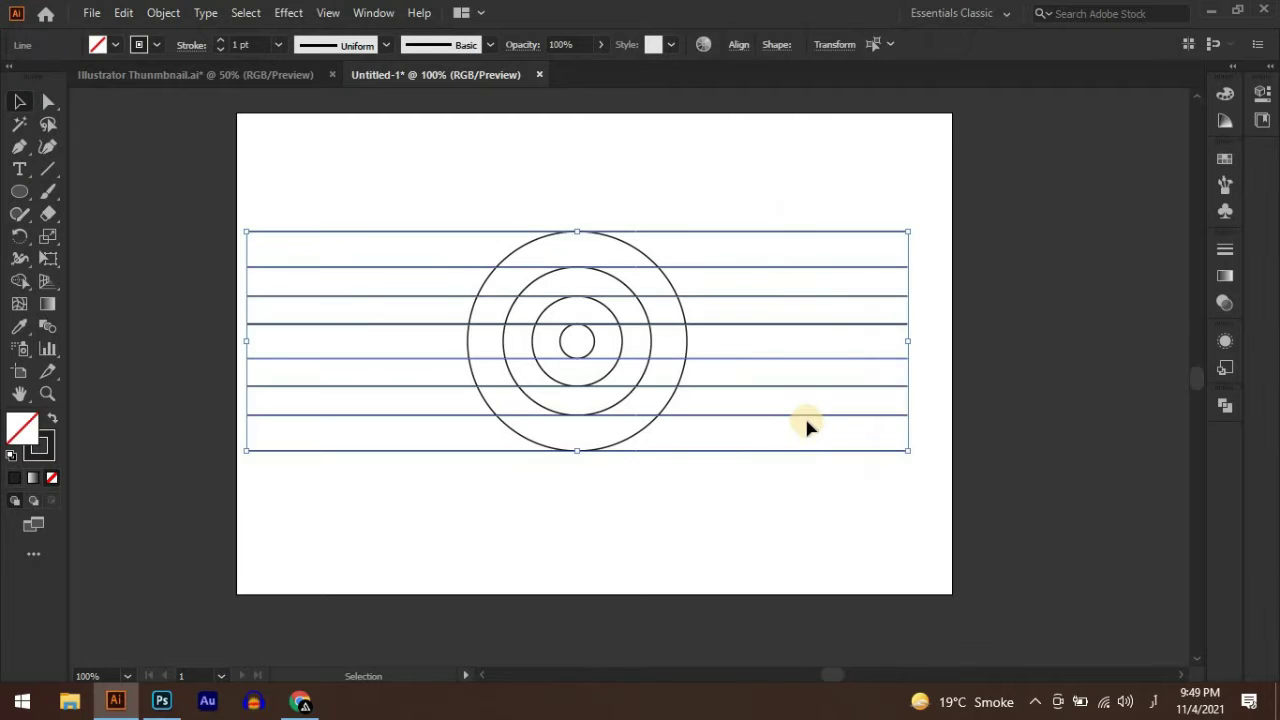
right_click(803, 419)
mouse_move(893, 307)
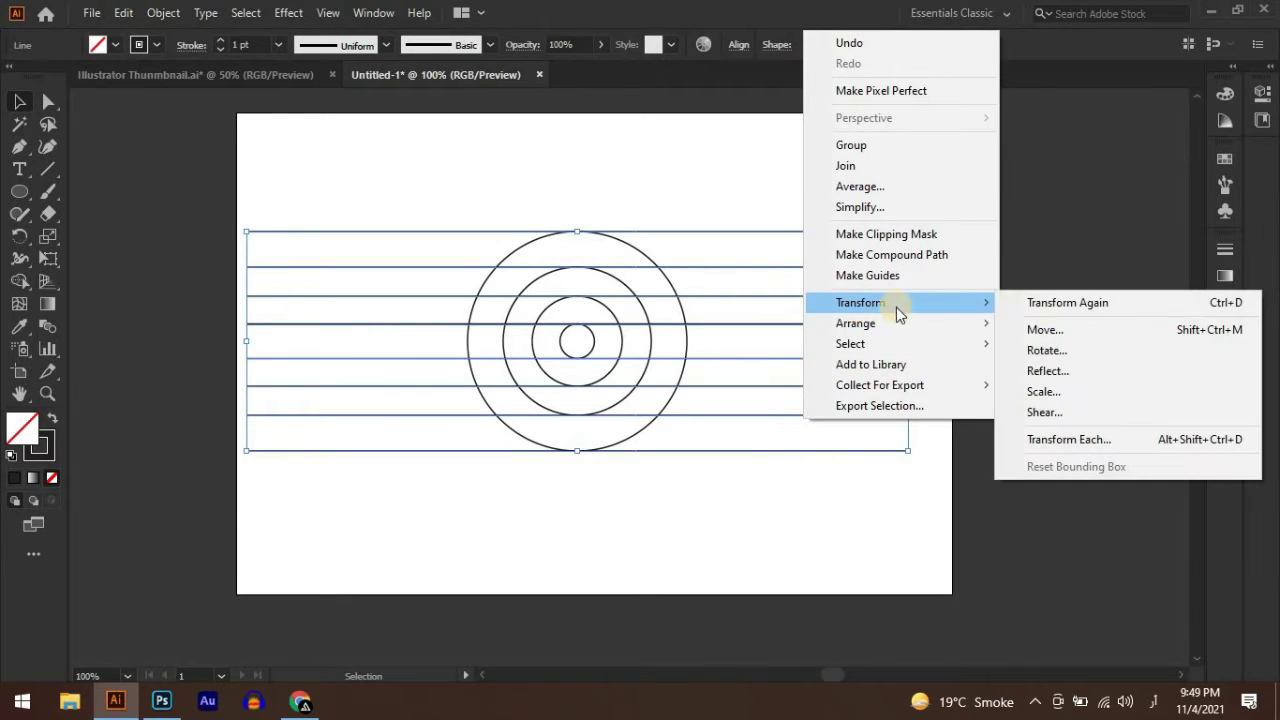
click(1048, 354)
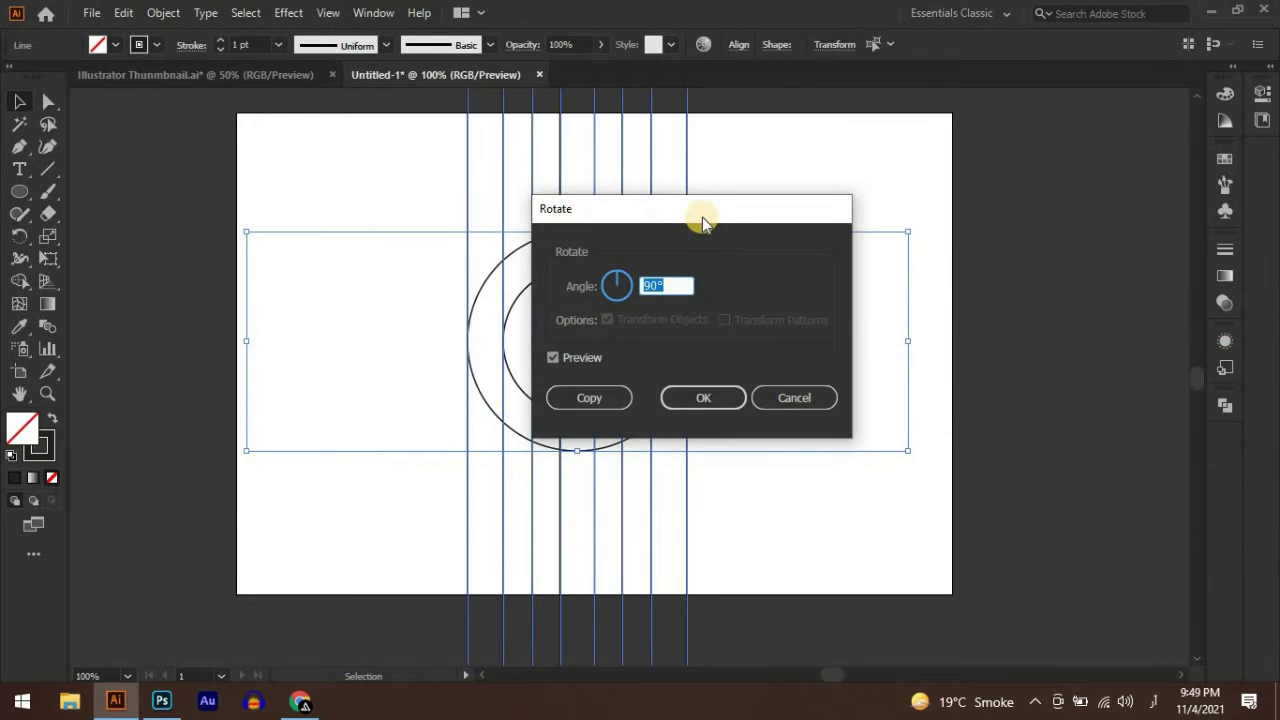
drag(660, 207, 562, 199)
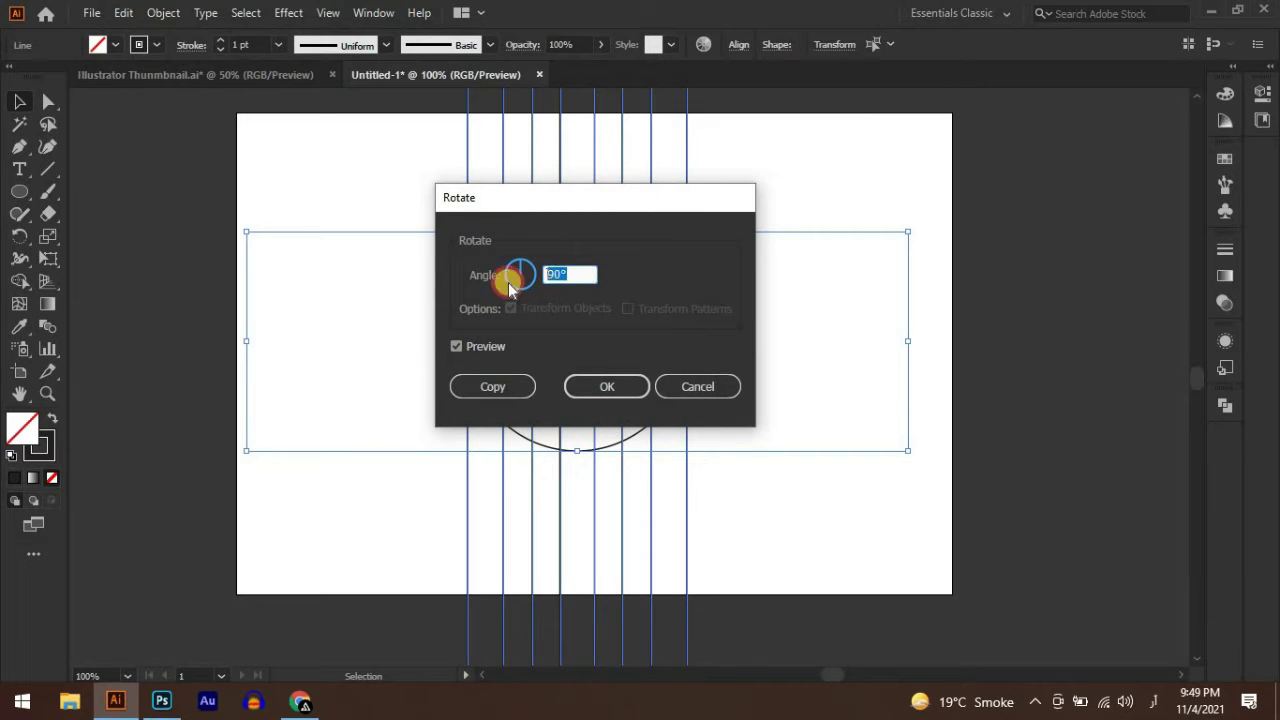
click(460, 346)
click(489, 392)
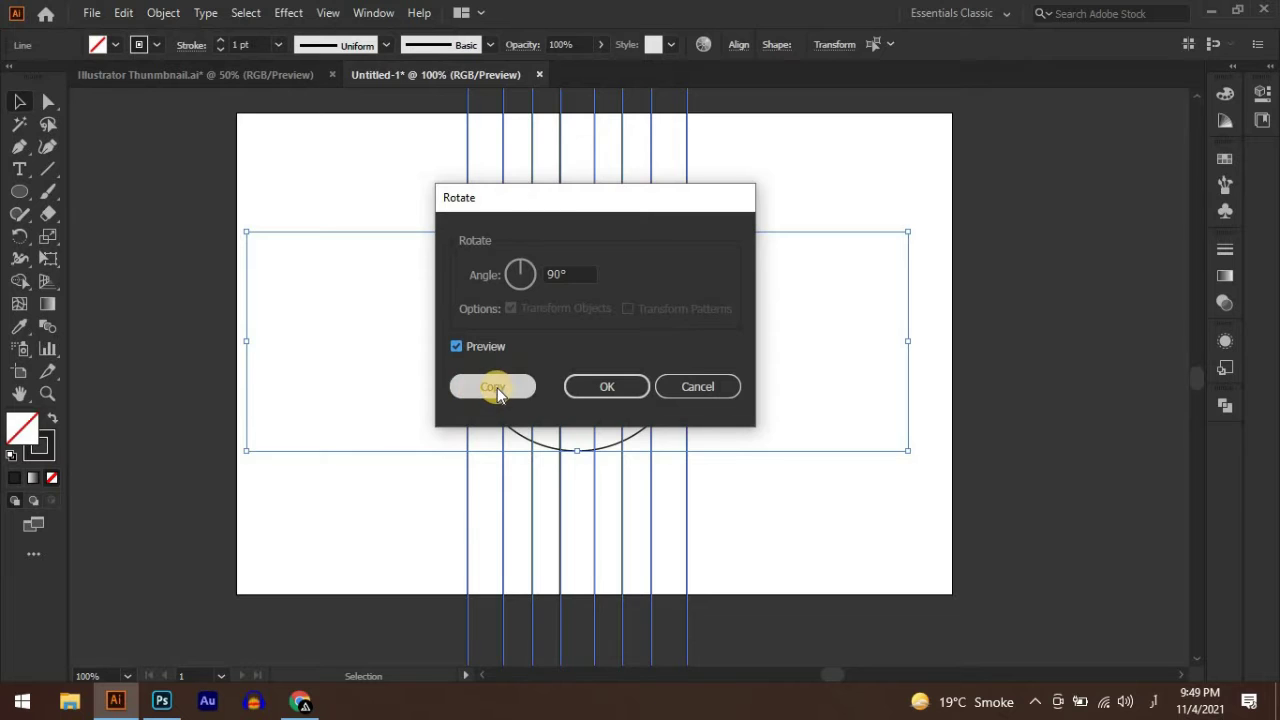
click(607, 384)
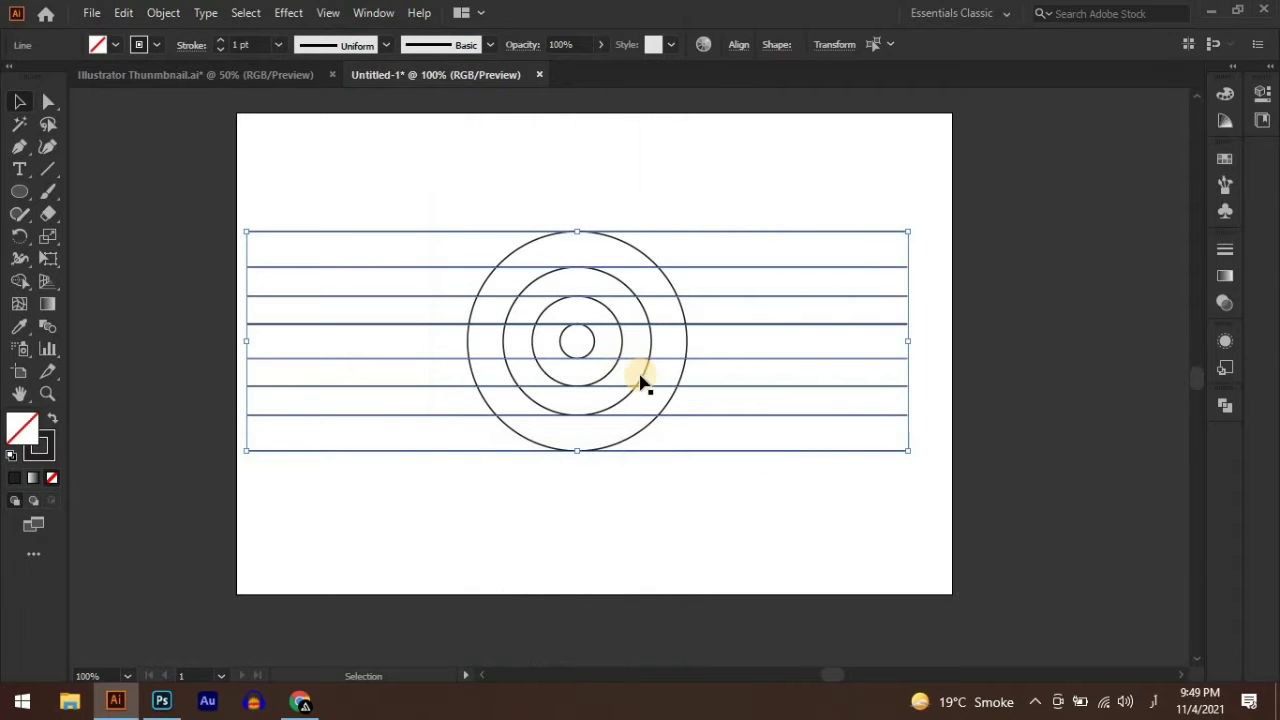
click(797, 497)
Copy the lowest horizontal line in front and move the copy down to the empty area below the circles.
click(708, 452)
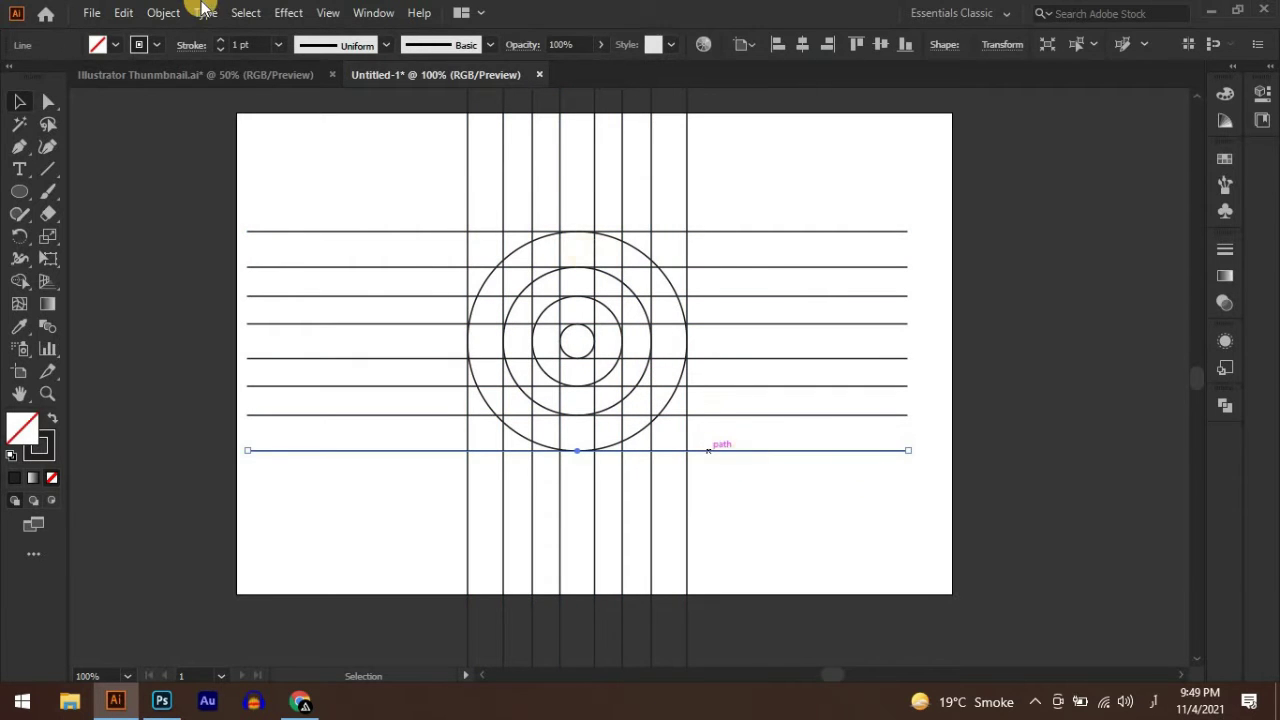
click(119, 18)
click(142, 104)
click(122, 18)
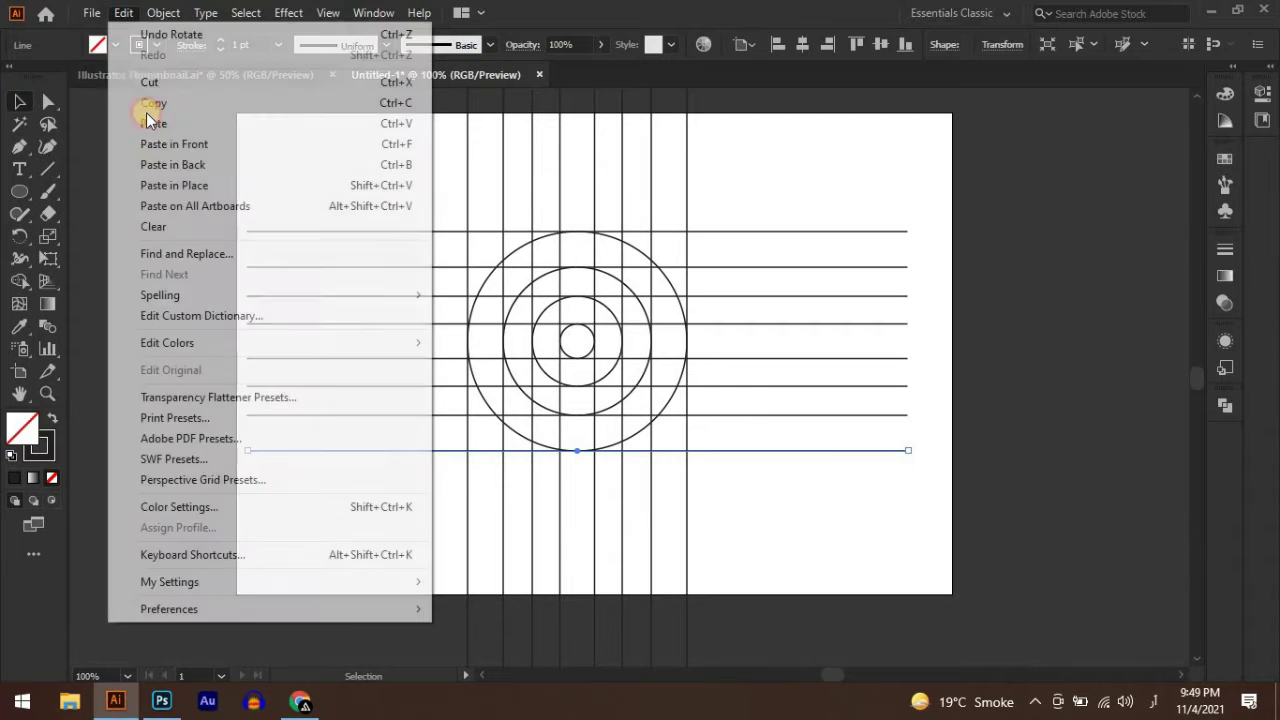
click(160, 144)
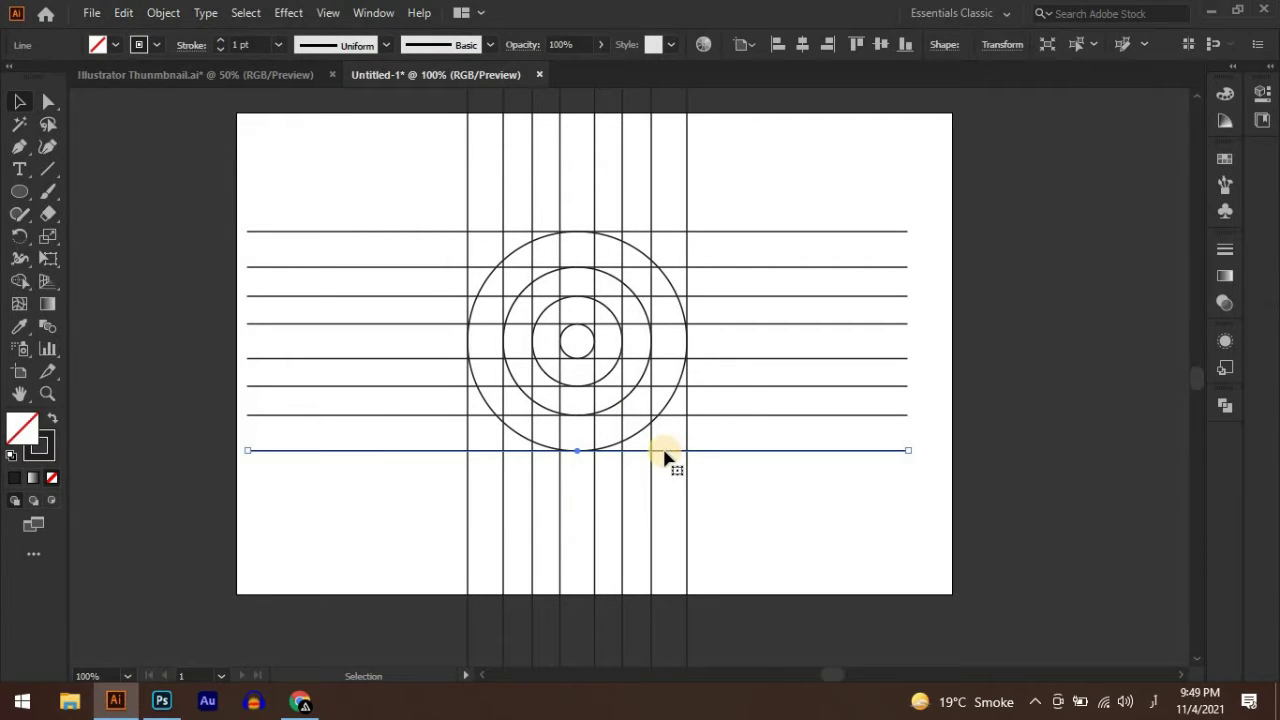
drag(664, 451, 748, 529)
Select all the circles and lines, activate the Shape Builder tool and set the fill colour to black.
drag(411, 189, 791, 579)
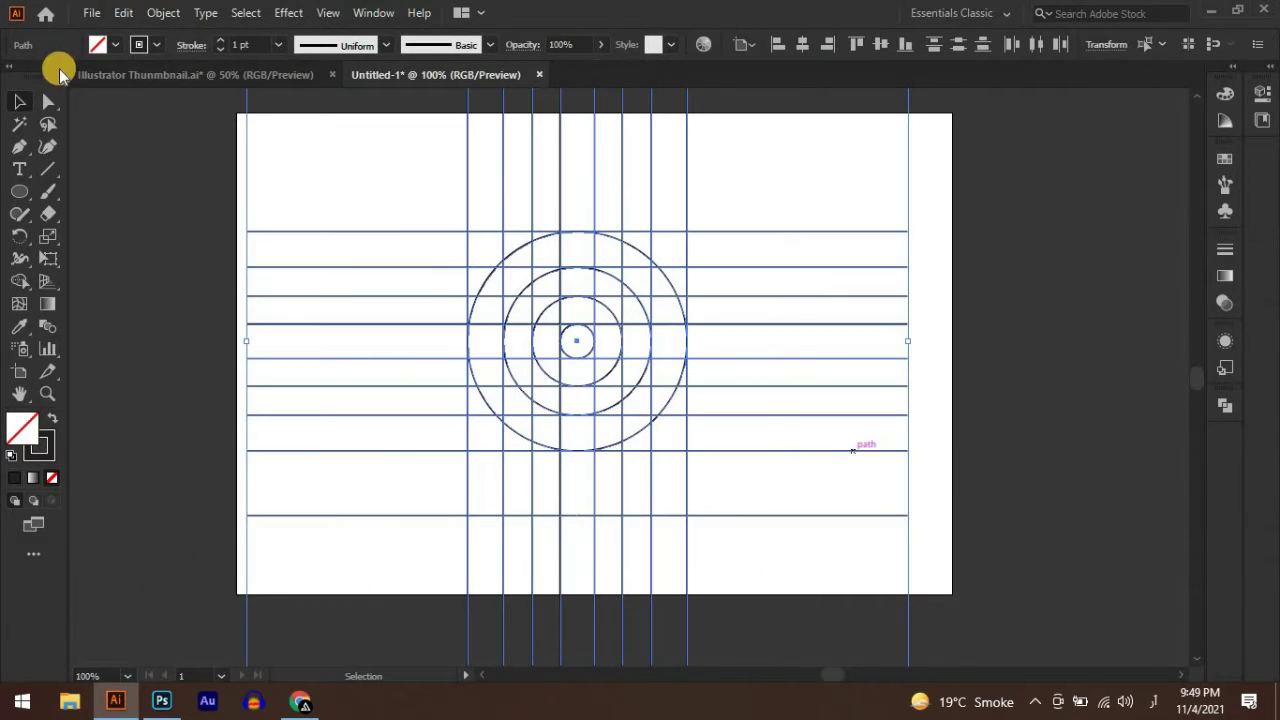
click(20, 283)
click(112, 45)
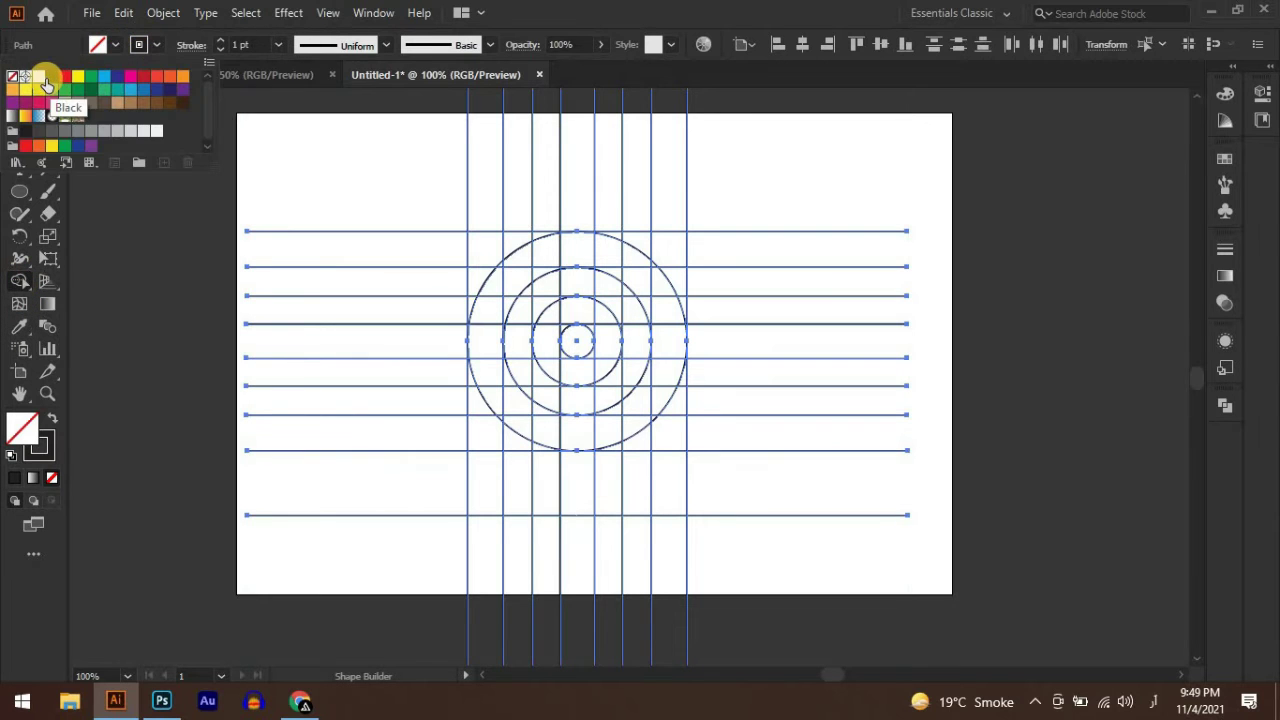
click(45, 85)
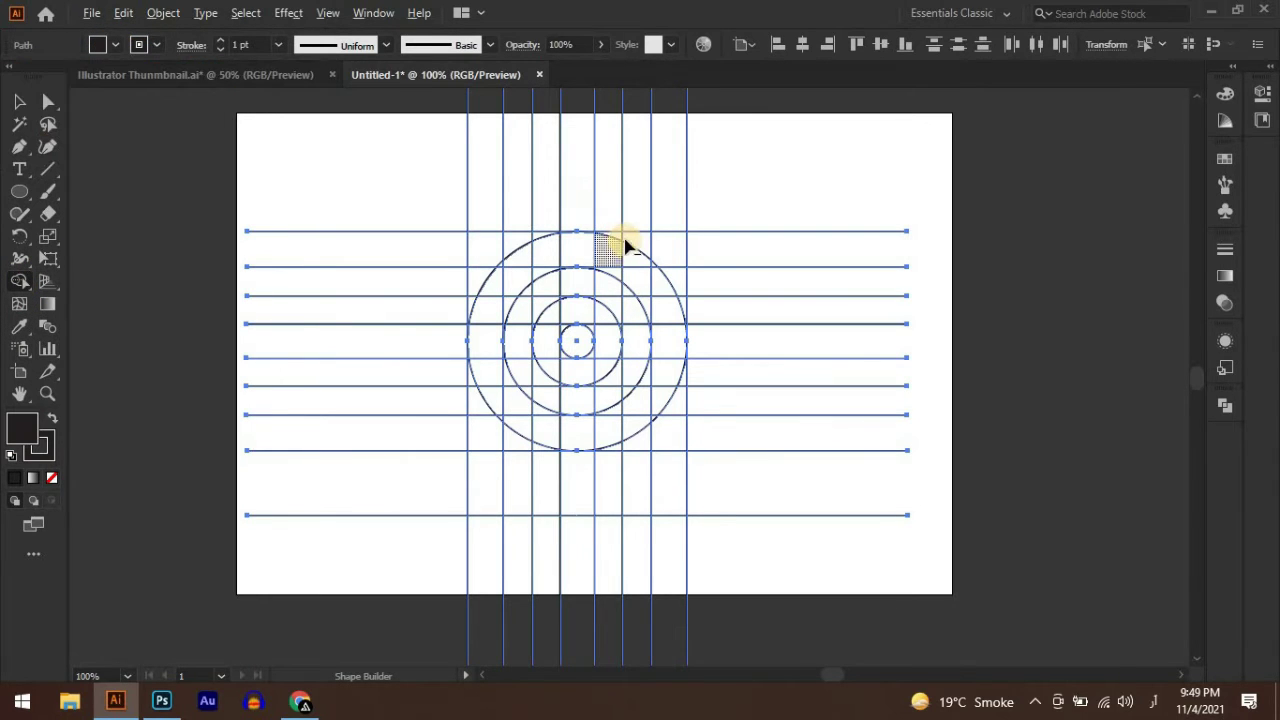
Merge the regions between the top lines of the outermost and third circles into a horizontal bar ending at the rightmost vertical line.
scroll(625, 243, up, 1)
drag(511, 383, 655, 300)
scroll(680, 260, up, 1)
drag(572, 351, 606, 329)
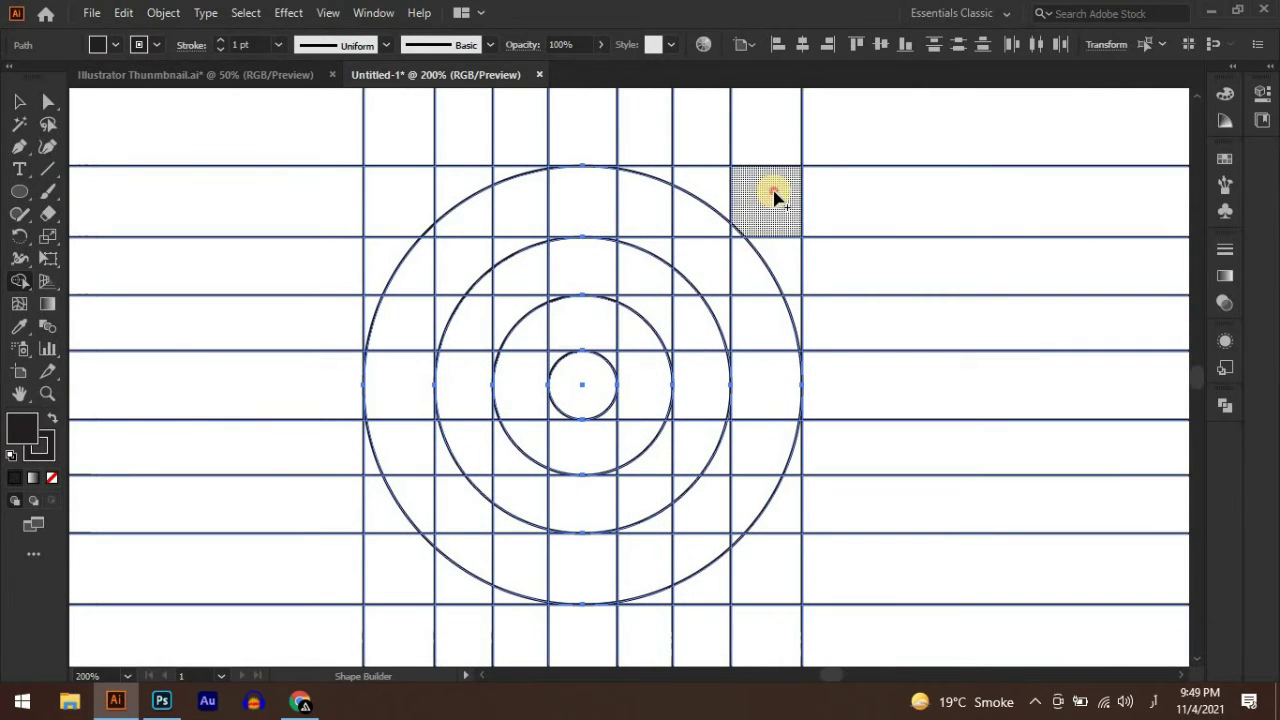
mouse_move(775, 197)
mouse_down()
mouse_move(592, 179)
mouse_move(746, 226)
mouse_up()
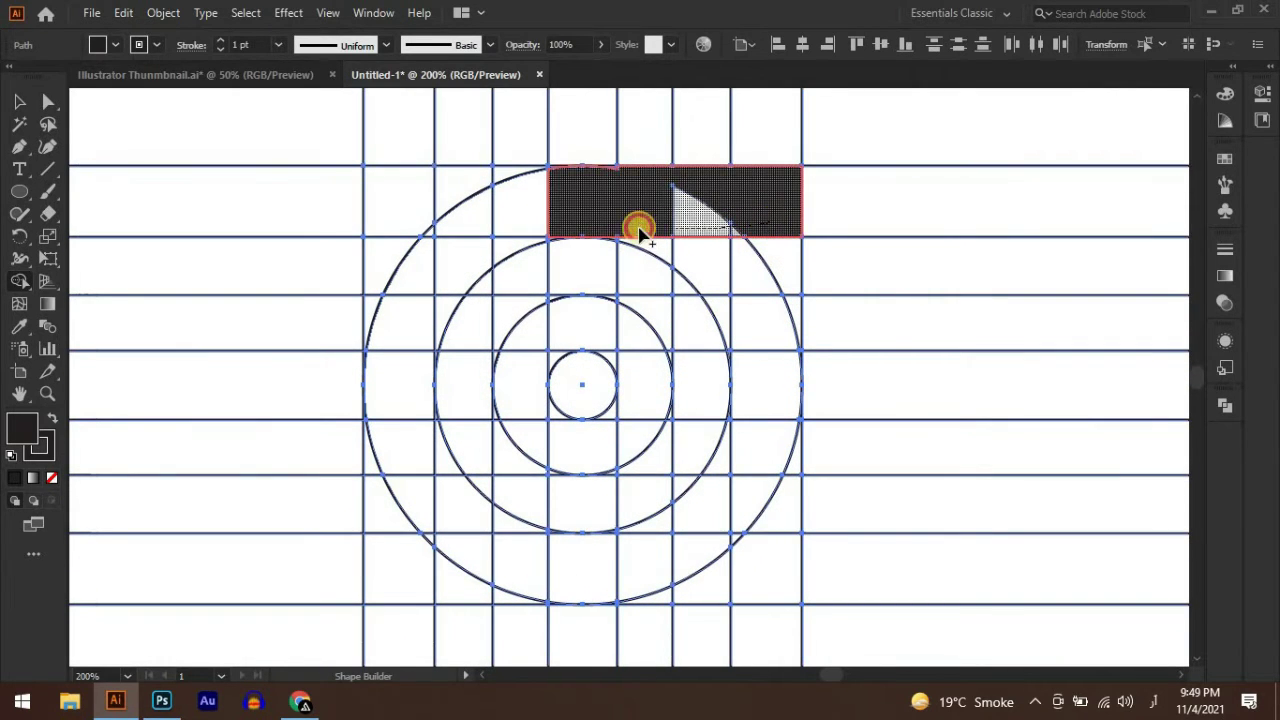
mouse_move(640, 232)
mouse_down()
mouse_move(720, 214)
mouse_move(594, 194)
mouse_move(623, 171)
mouse_move(606, 180)
mouse_up()
Extend the black shape around the upper-left ring between the two largest circles and down the left column to the outermost circle's bottom line.
mouse_move(500, 243)
mouse_down()
mouse_move(543, 209)
mouse_move(443, 277)
mouse_move(511, 234)
mouse_move(434, 337)
mouse_move(434, 249)
mouse_move(447, 229)
mouse_move(434, 289)
mouse_up()
mouse_move(434, 400)
mouse_down()
mouse_move(417, 346)
mouse_move(405, 520)
mouse_move(383, 423)
mouse_move(383, 537)
mouse_move(420, 434)
mouse_up()
scroll(397, 342, down, 2)
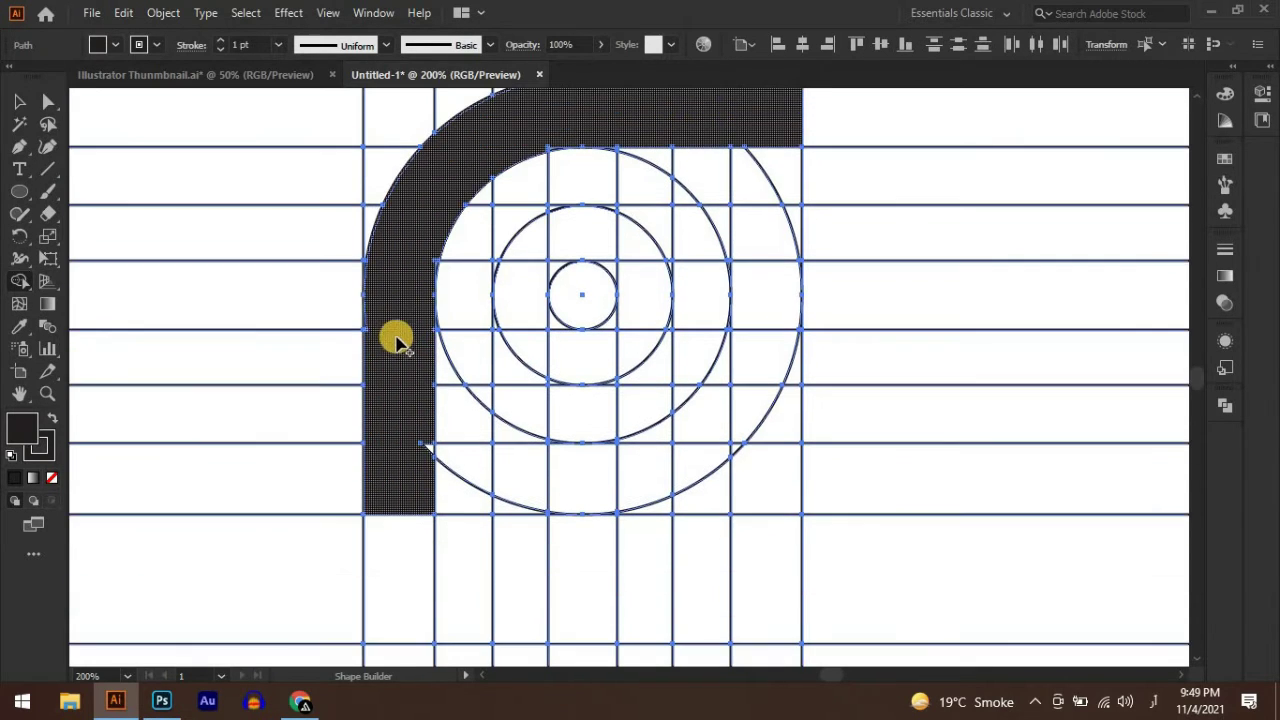
drag(372, 316, 369, 337)
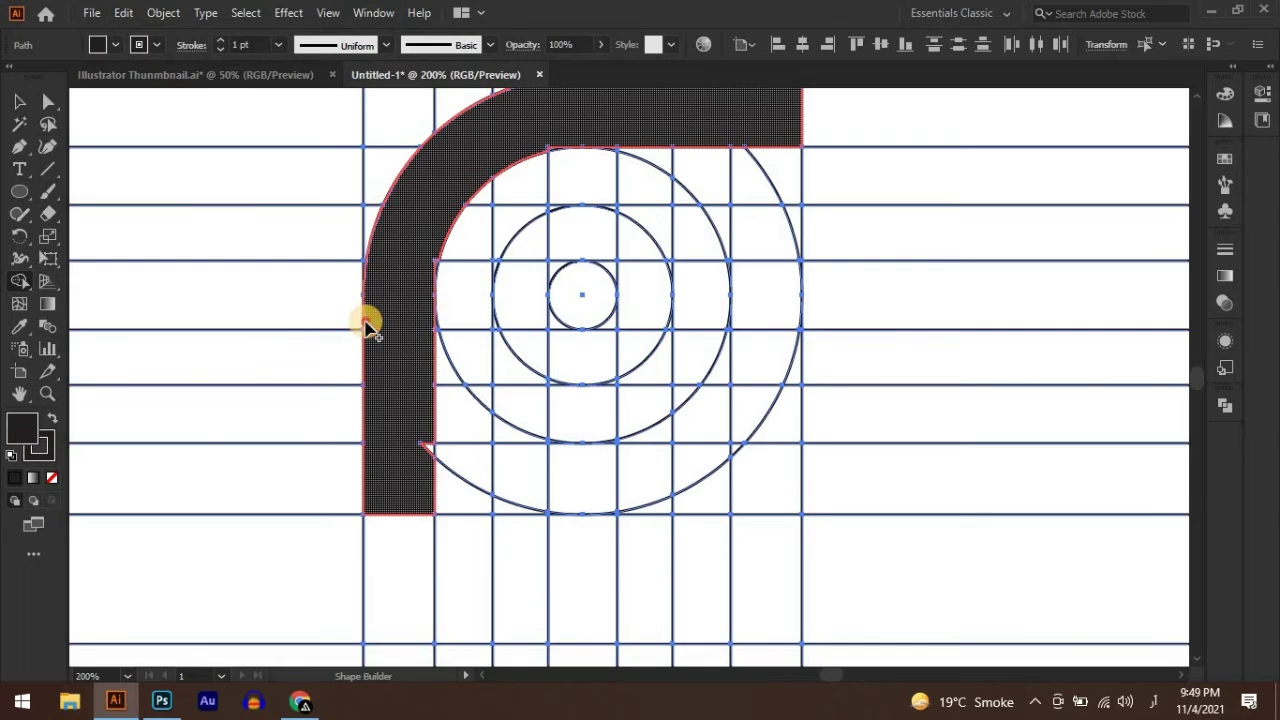
drag(431, 253, 432, 258)
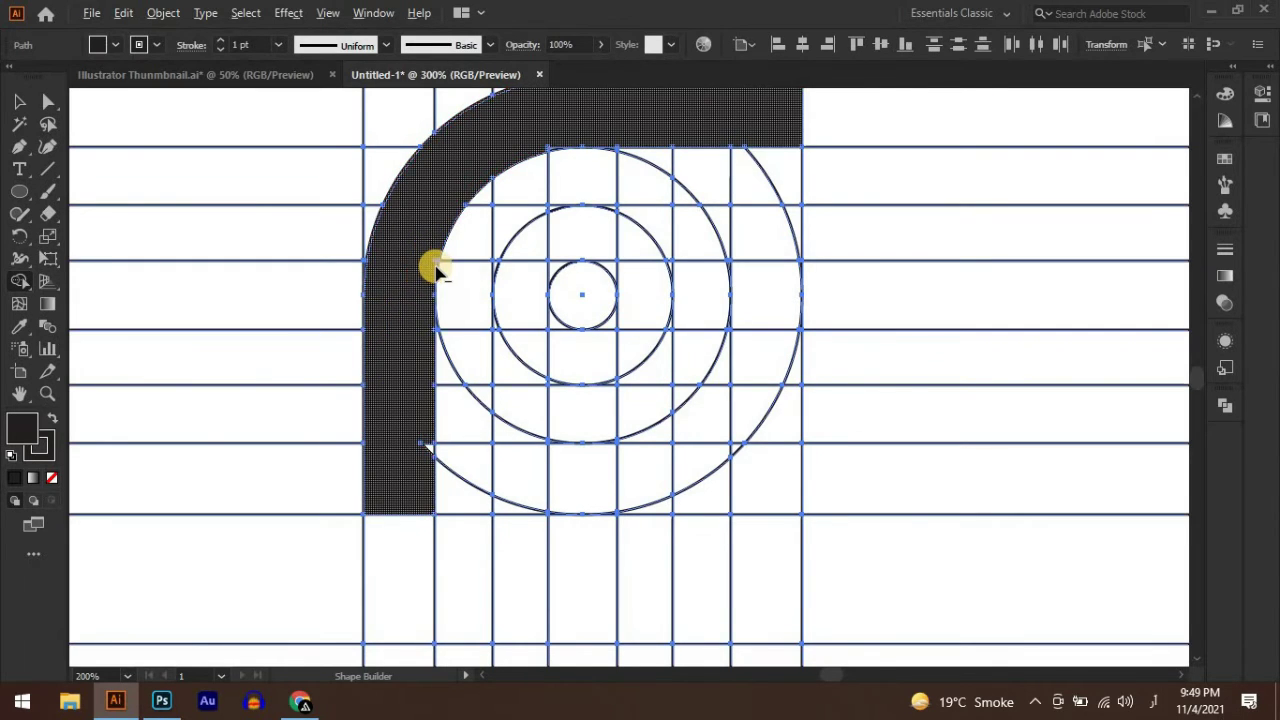
Merge the slivers along the left column's inner edge and the small notch near its lower end into the black shape.
scroll(437, 255, up, 2)
drag(437, 251, 429, 286)
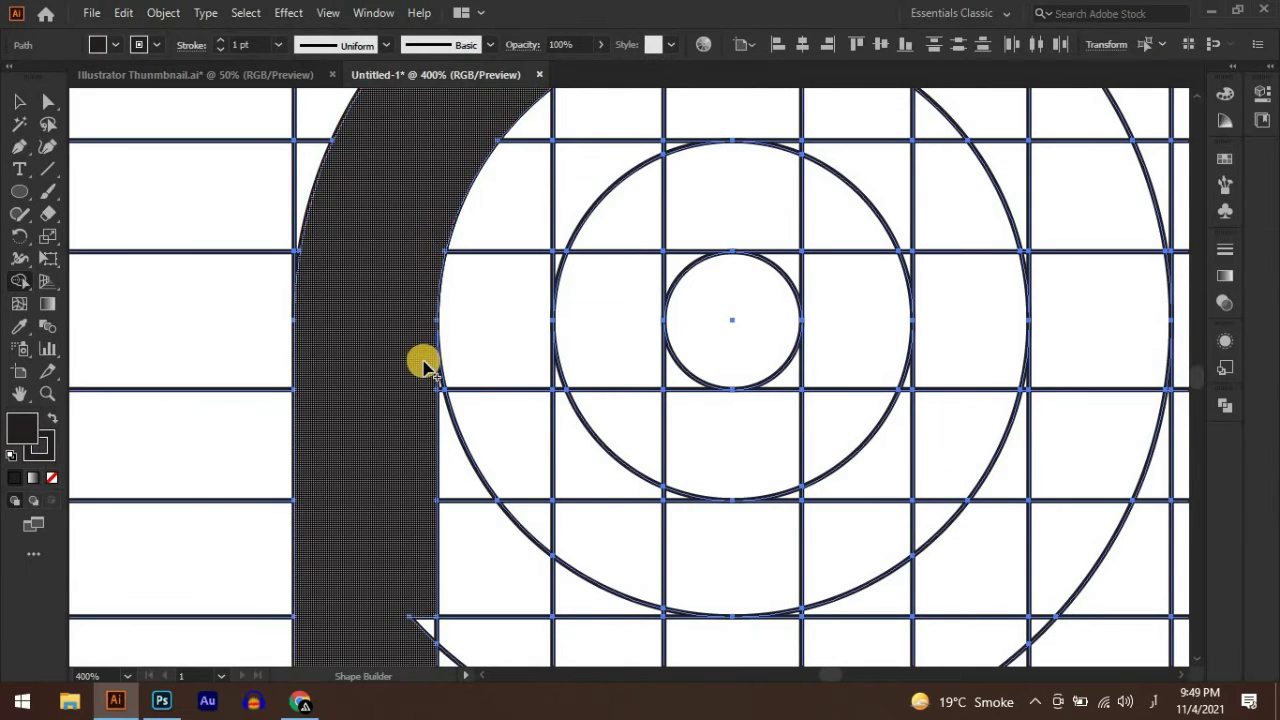
scroll(423, 363, down, 3)
mouse_move(418, 393)
mouse_down()
mouse_move(417, 486)
mouse_move(420, 309)
mouse_up()
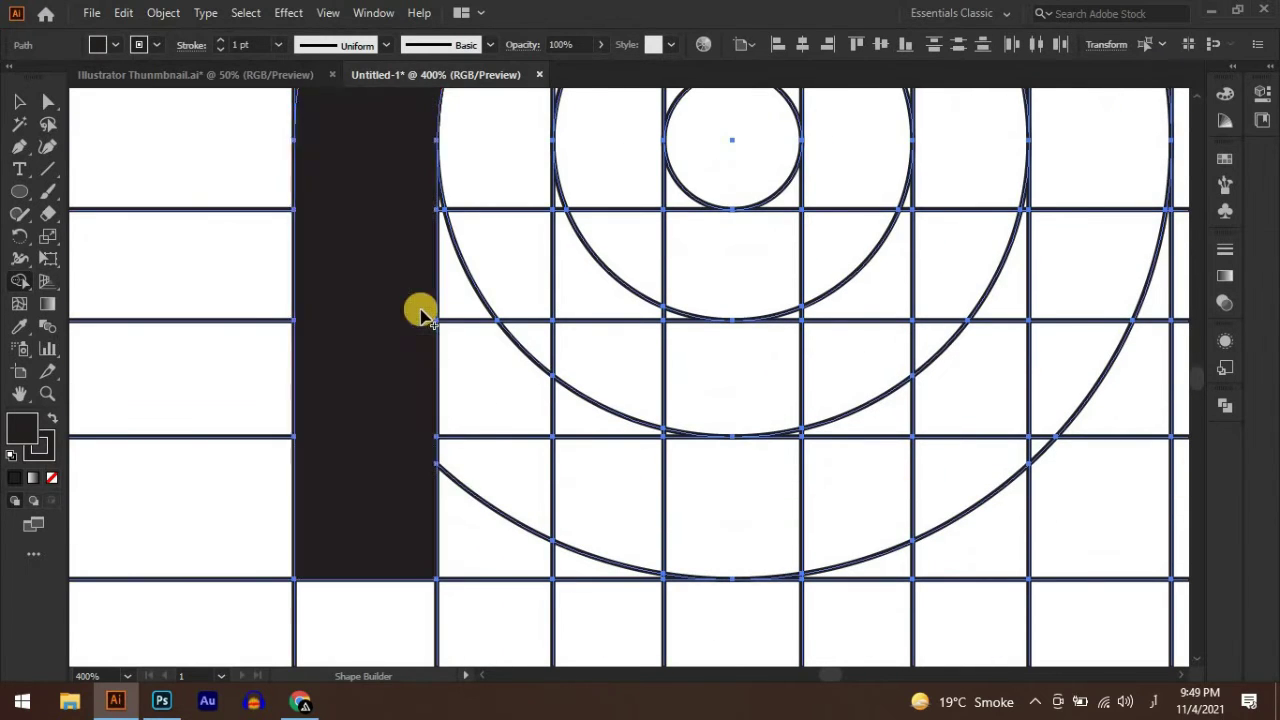
Merge the thin sliver at the top of the third circle into the inner edge of the black shape.
scroll(420, 309, down, 2)
drag(503, 161, 524, 300)
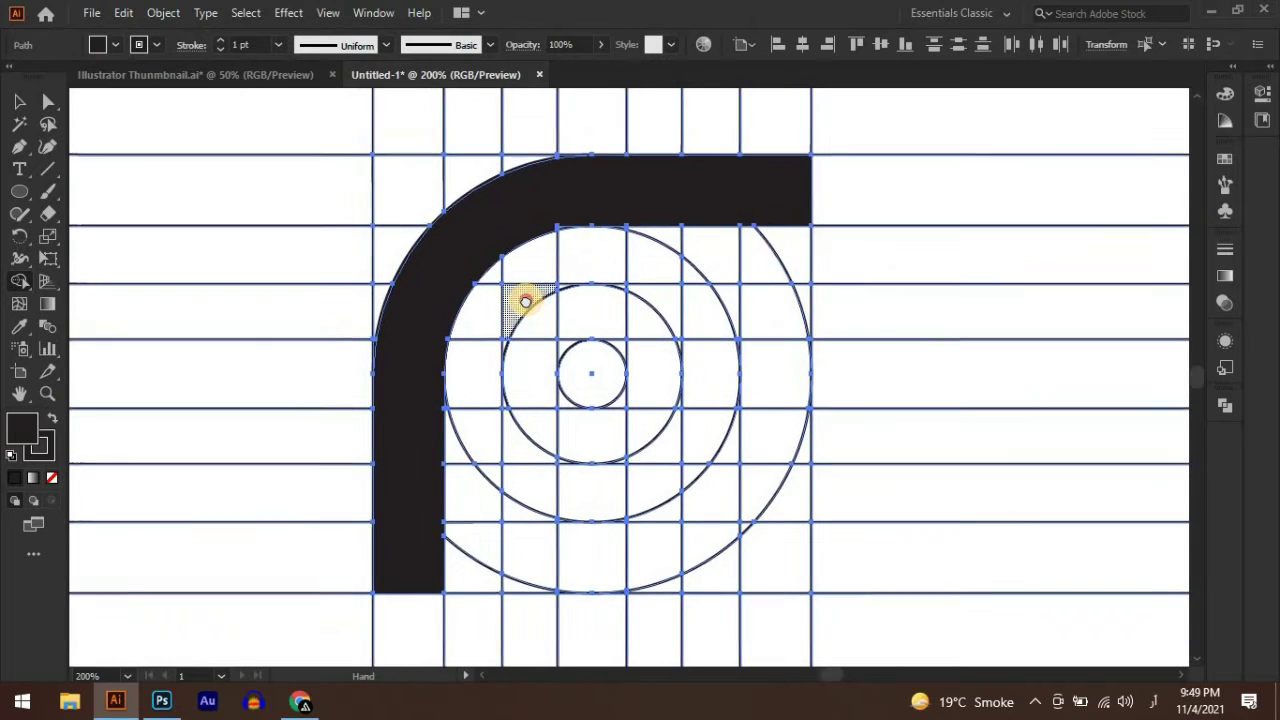
click(561, 217)
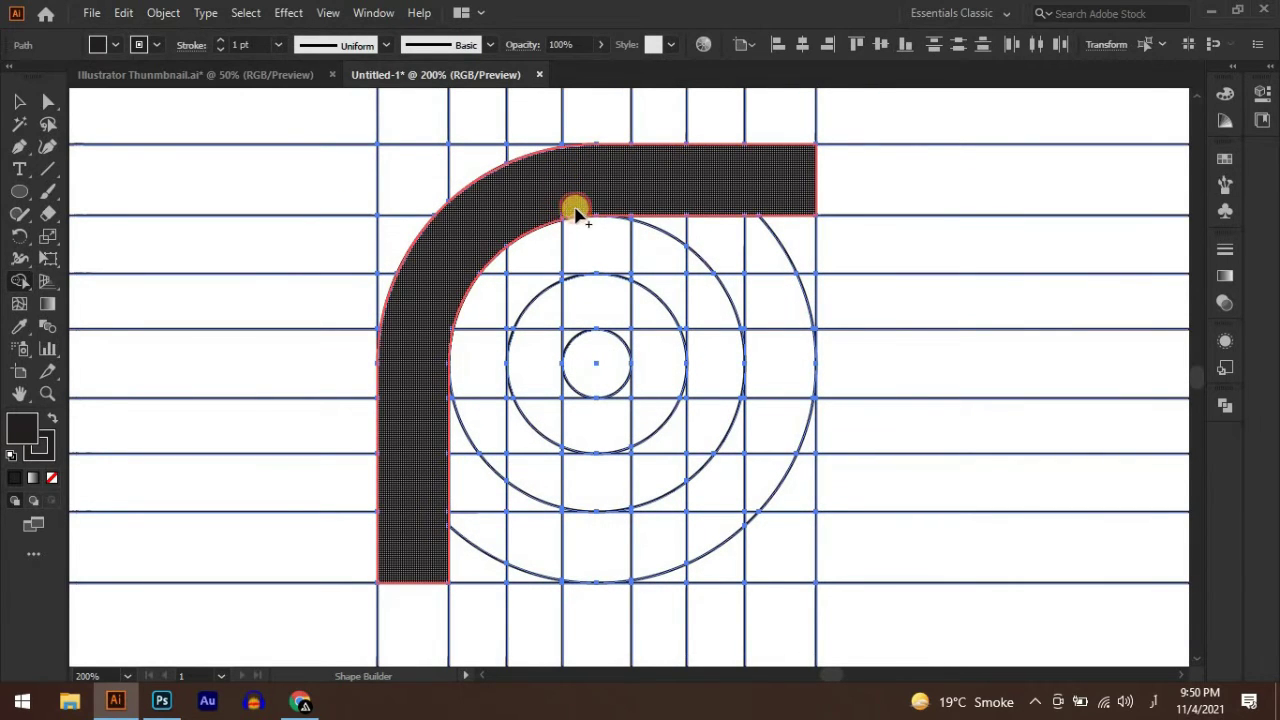
scroll(575, 210, up, 3)
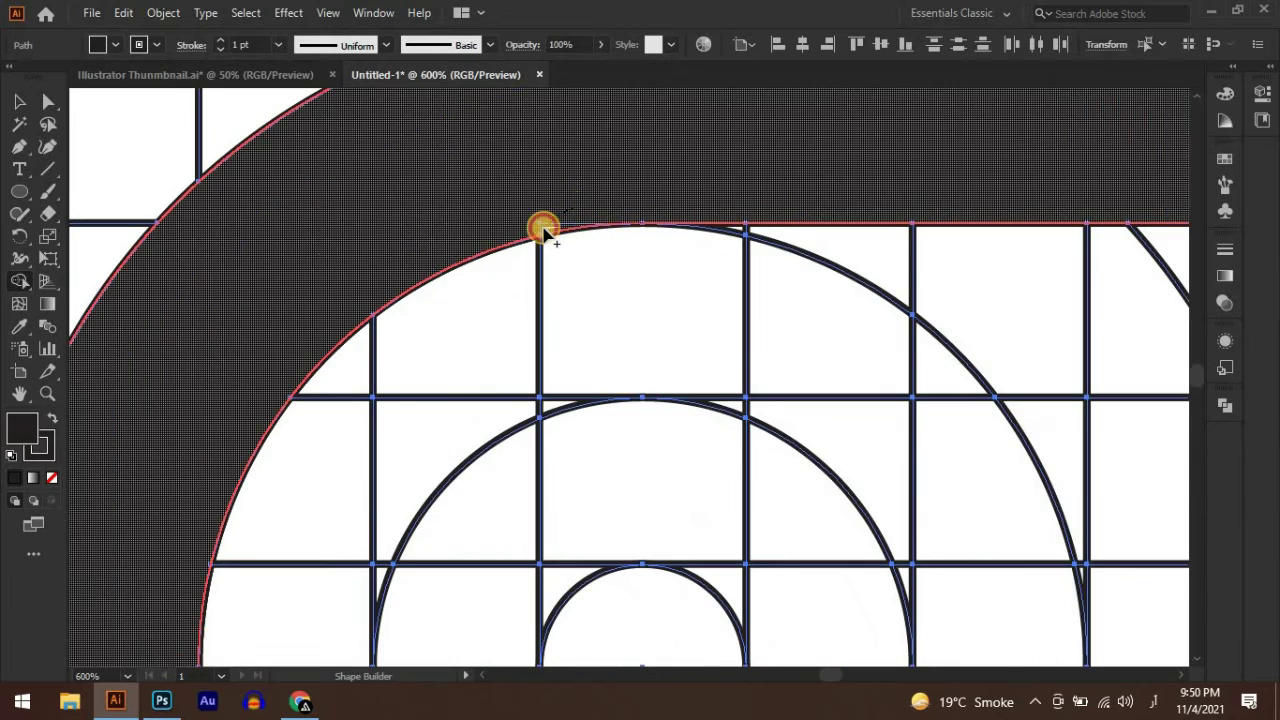
click(543, 230)
scroll(714, 209, down, 3)
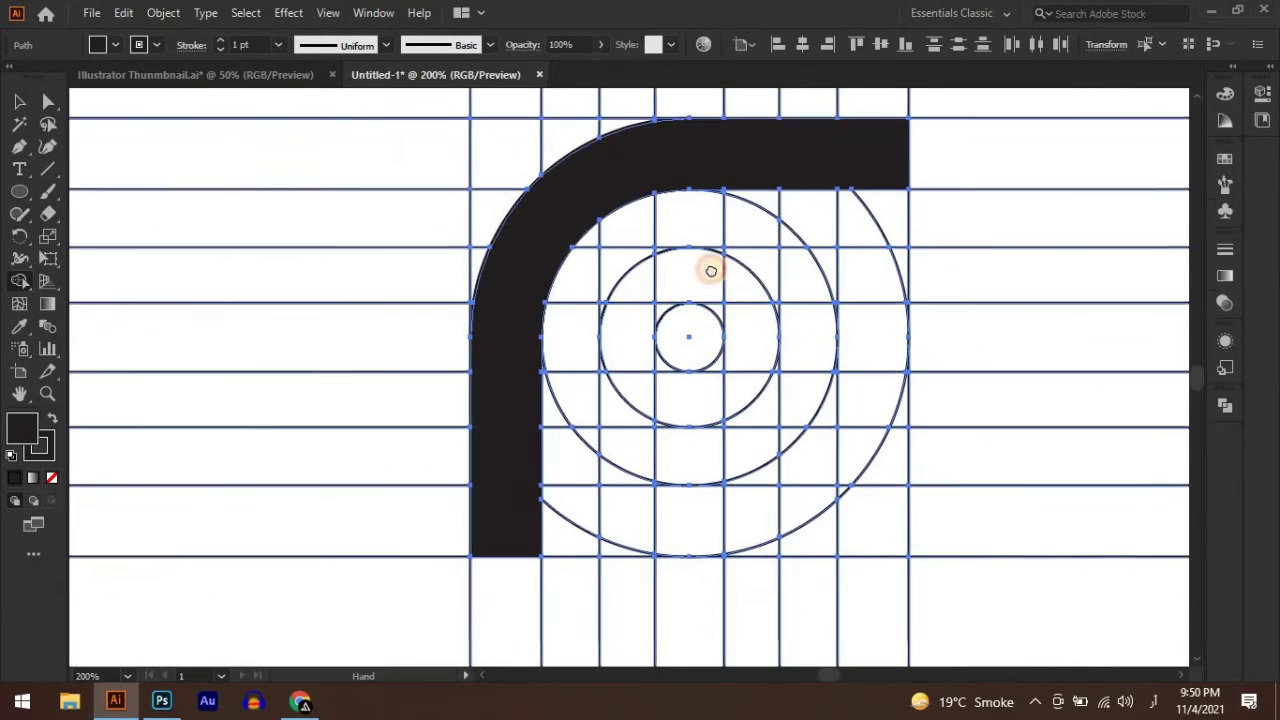
Extend the black shape along the band between the bottom lines of the third and outermost circles, to the smallest circle's right tangent line.
drag(711, 271, 701, 197)
drag(597, 470, 688, 472)
mouse_move(619, 447)
mouse_down()
mouse_move(509, 443)
mouse_move(535, 417)
mouse_up()
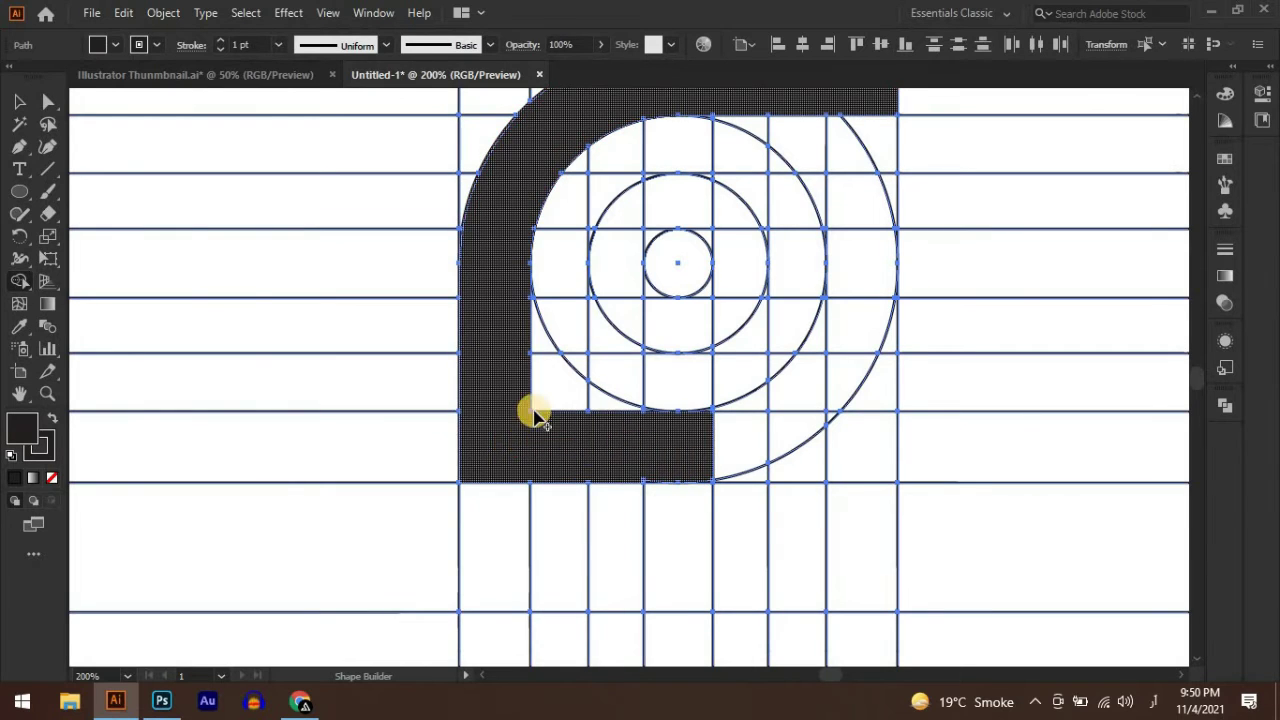
Fill the lower-left corner outside the third circle so the inner edge of the shape follows that circle.
mouse_move(511, 331)
mouse_down()
mouse_move(611, 440)
mouse_move(611, 423)
mouse_up()
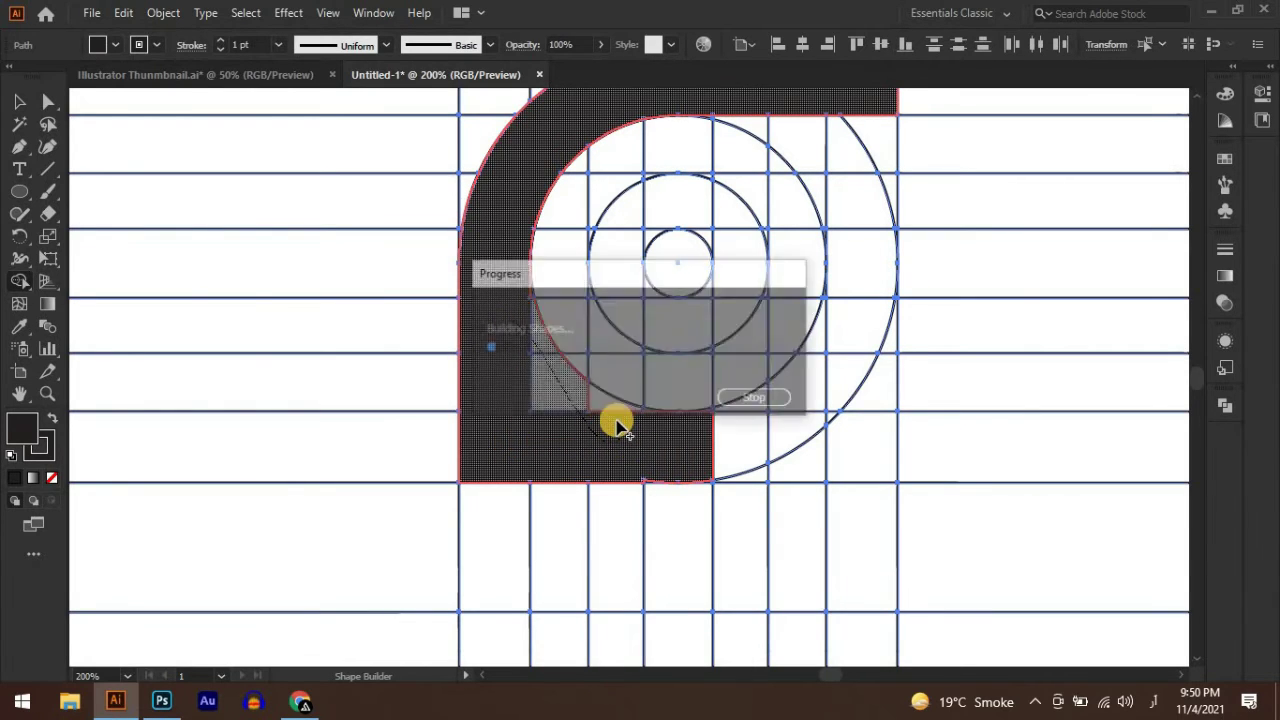
mouse_move(534, 314)
mouse_down()
mouse_move(531, 297)
mouse_move(530, 312)
mouse_up()
key(ctrl+z)
scroll(530, 313, up, 2)
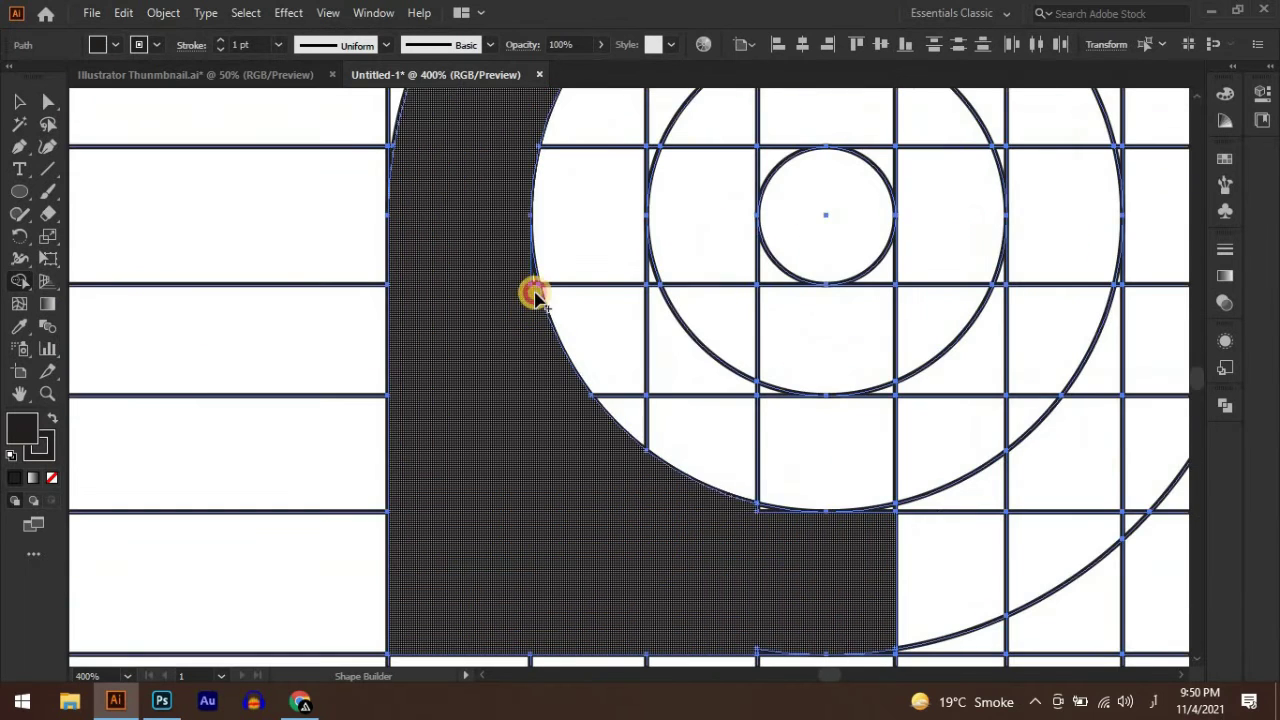
scroll(537, 352, down, 2)
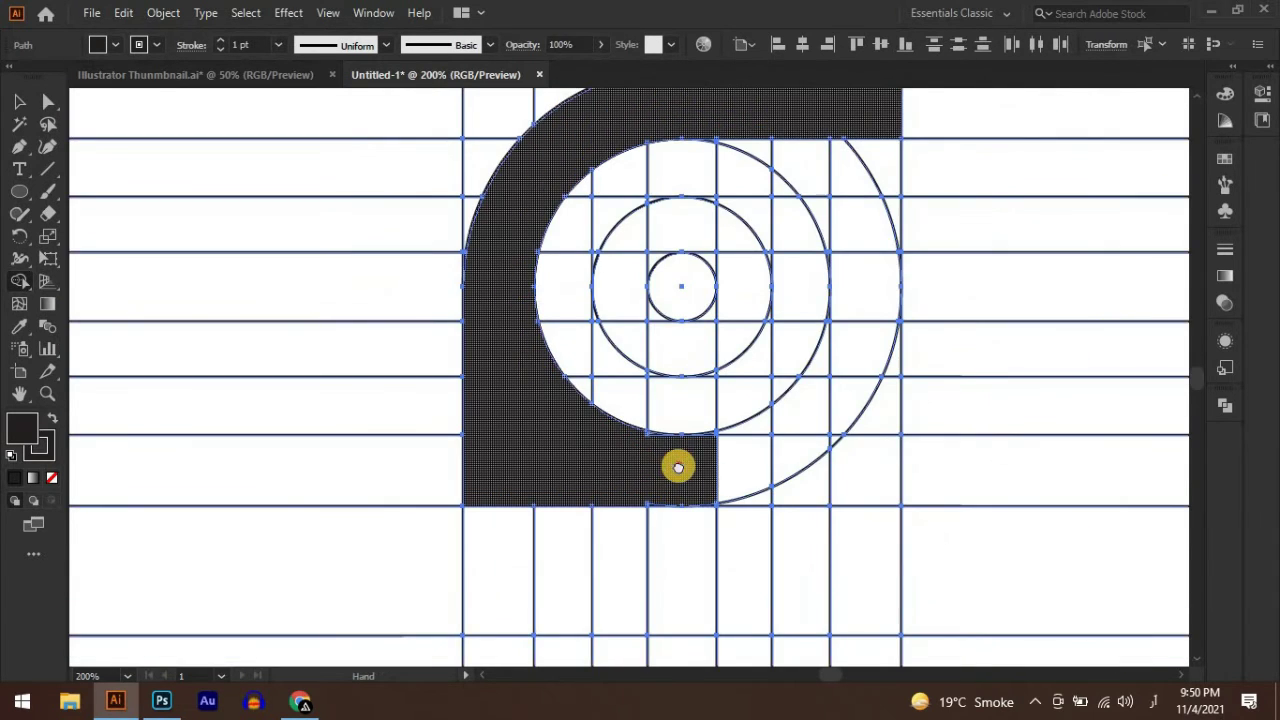
Merge the leftover slivers along the lower arm where the circles touch their bottom lines.
drag(678, 468, 583, 490)
click(591, 508)
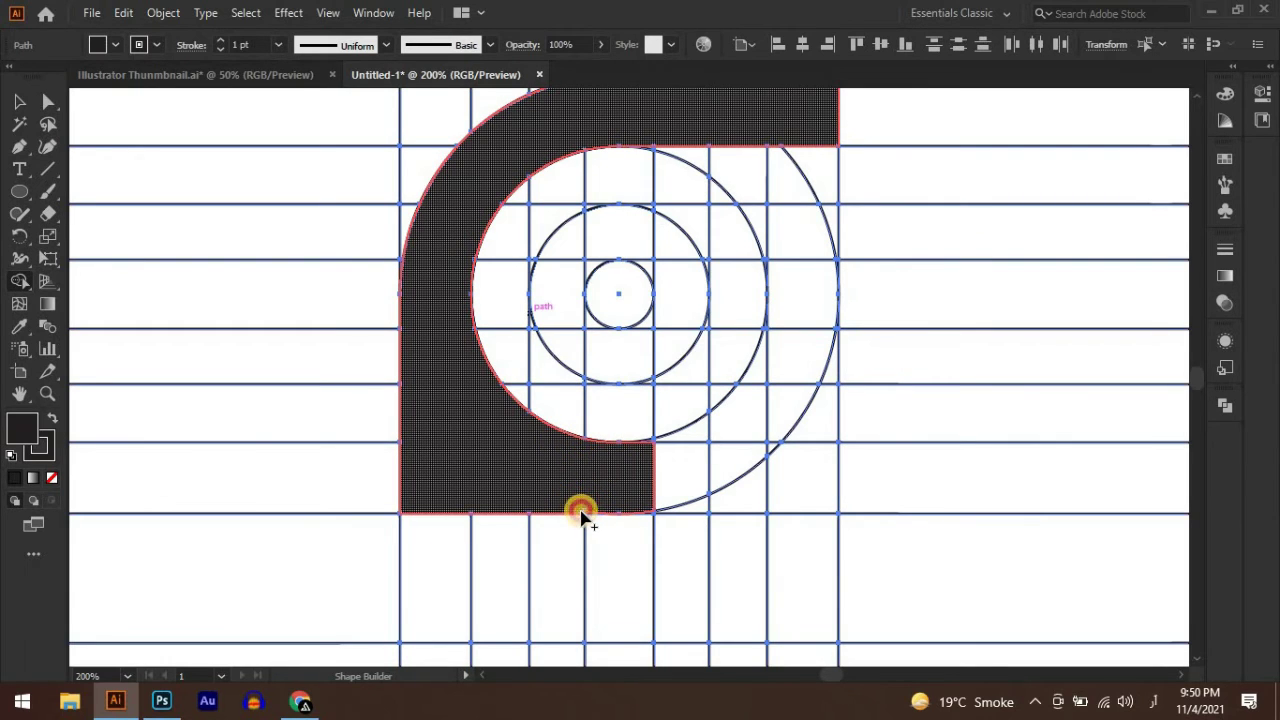
scroll(603, 513, up, 3)
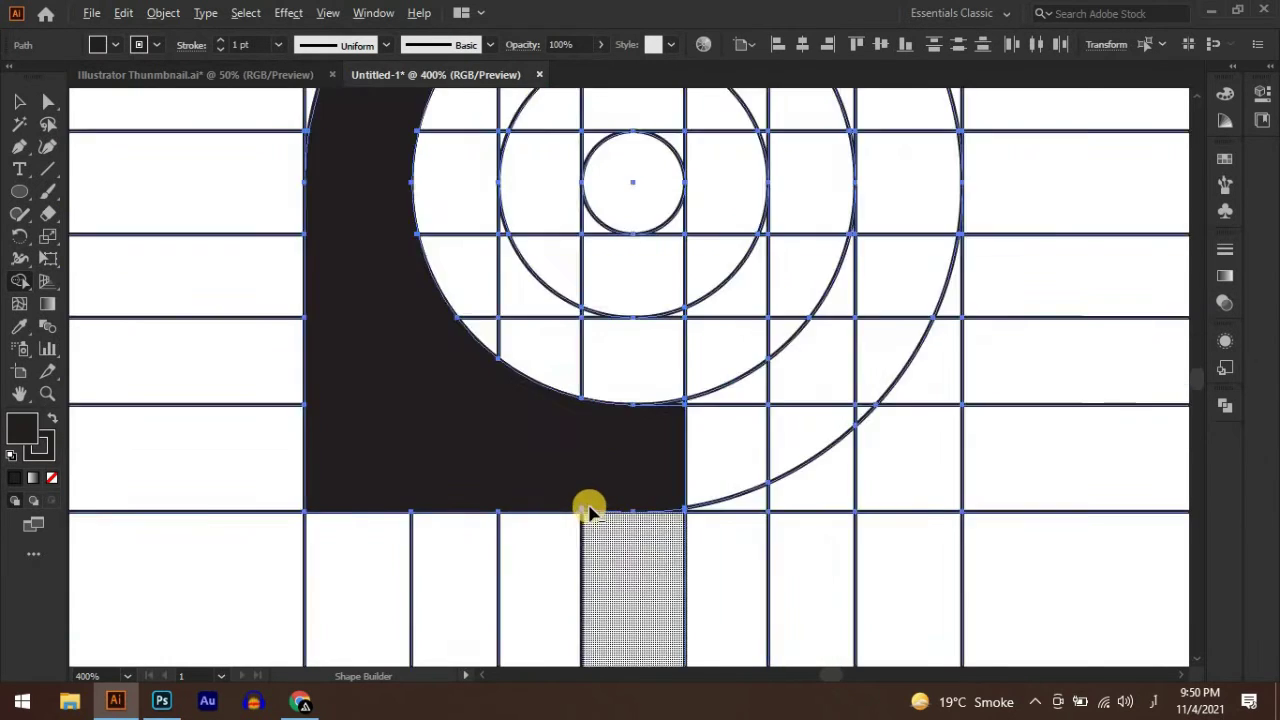
mouse_move(583, 513)
mouse_down()
mouse_move(614, 491)
mouse_move(614, 471)
mouse_up()
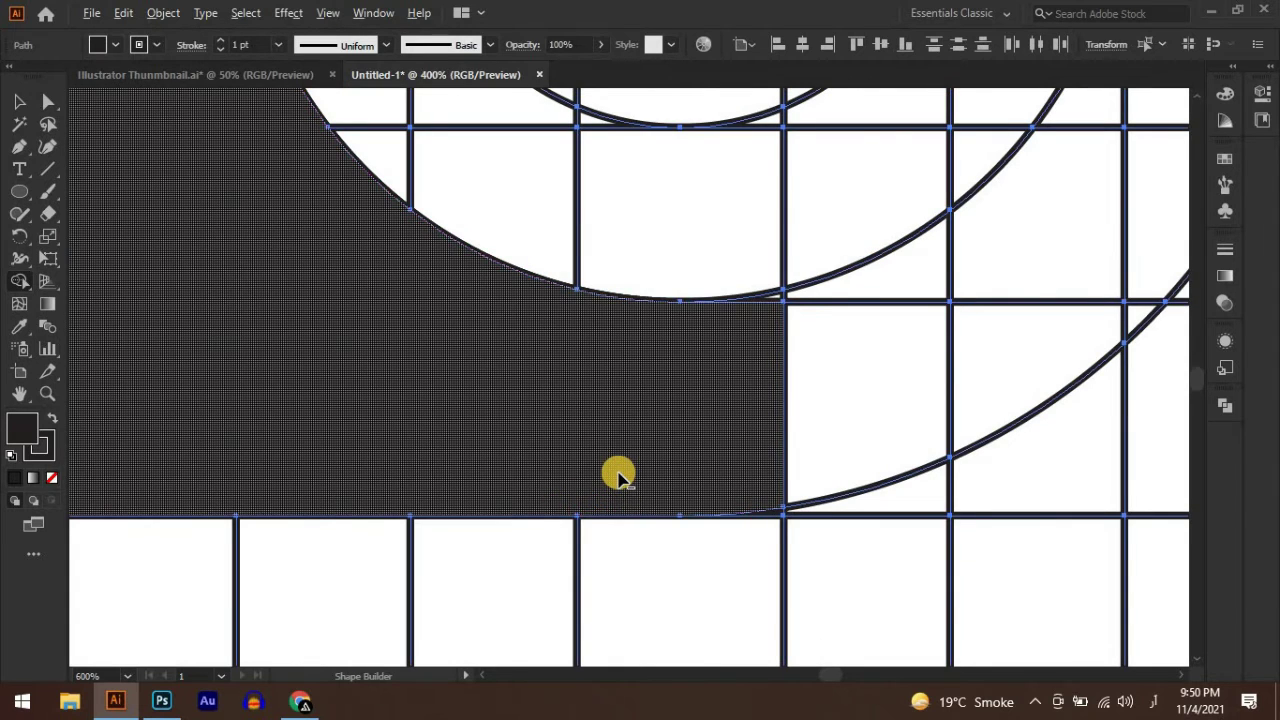
scroll(637, 463, down, 2)
Extend the black shape around the lower-right ring between the two largest circles, merging the slivers and notch along its edges.
mouse_move(688, 416)
mouse_down()
mouse_move(857, 323)
mouse_move(794, 349)
mouse_up()
mouse_move(829, 417)
mouse_down()
mouse_move(895, 305)
mouse_move(789, 366)
mouse_up()
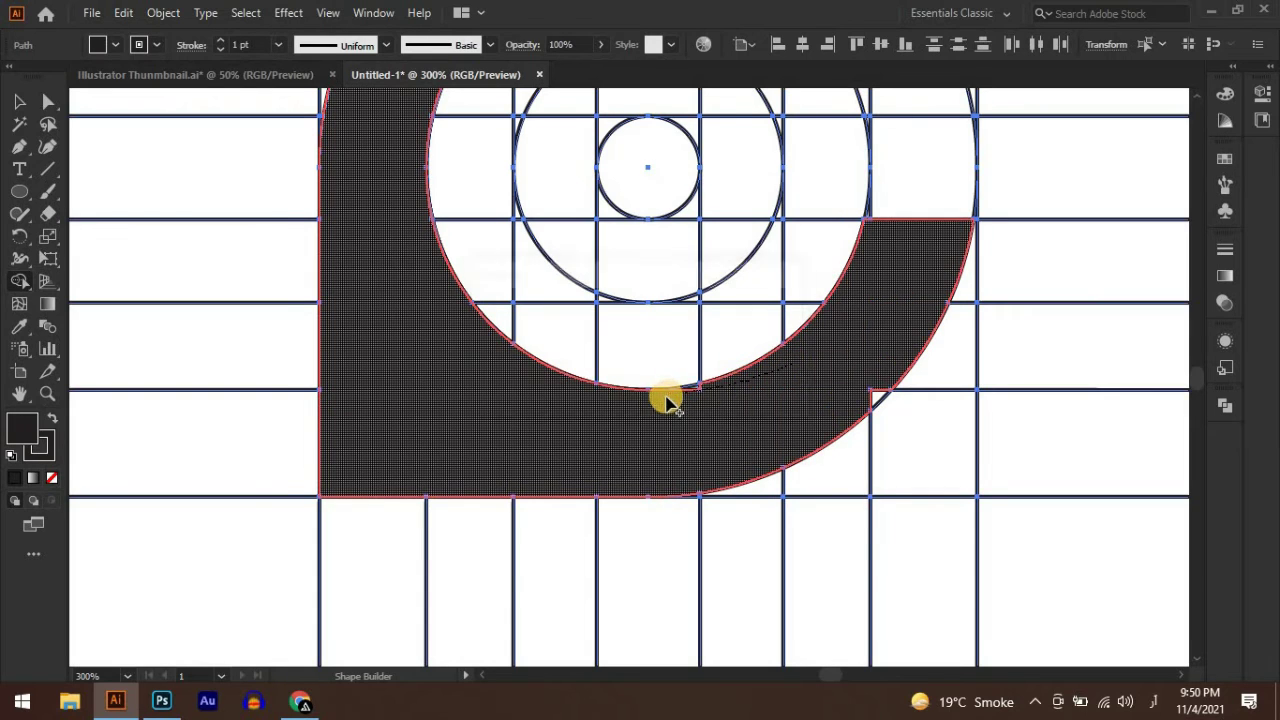
mouse_move(668, 398)
mouse_down()
mouse_move(770, 402)
mouse_move(732, 384)
mouse_move(685, 421)
mouse_up()
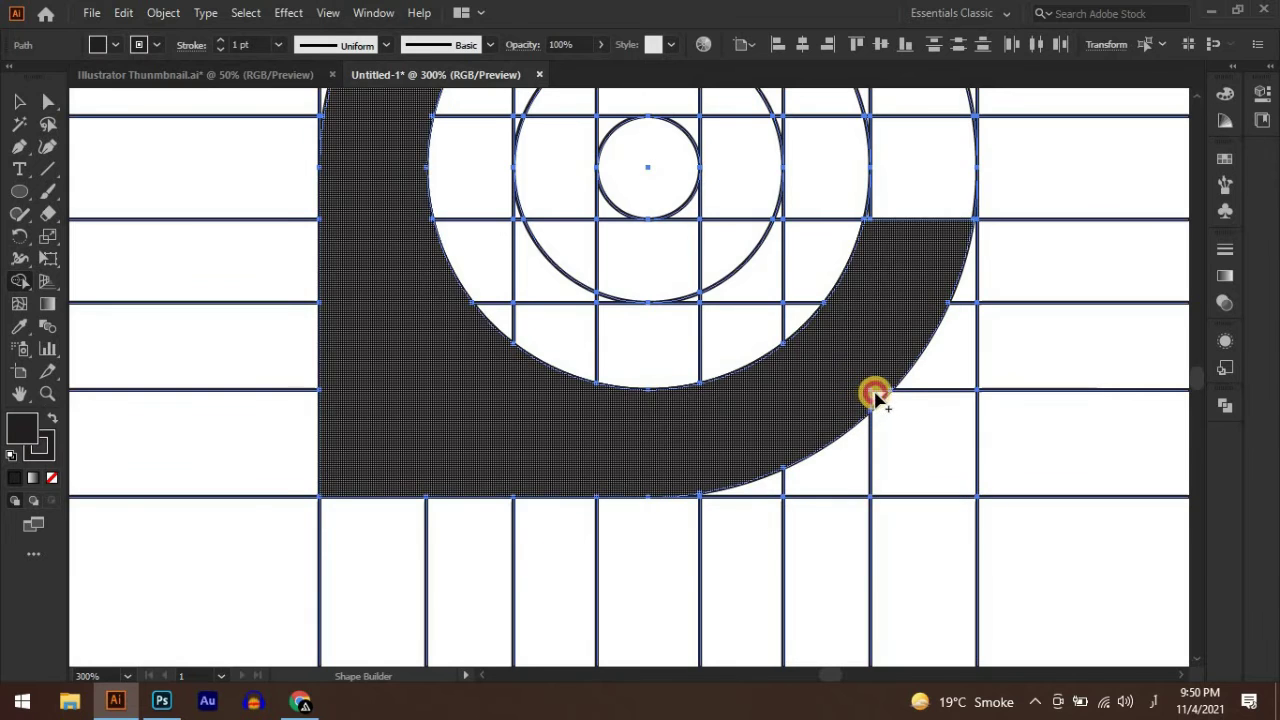
Extend the shape up the right ring and back left along the band above the smallest circle, merging the slivers at the bends.
mouse_move(877, 320)
mouse_down()
mouse_move(751, 460)
mouse_move(748, 565)
mouse_move(766, 554)
mouse_move(789, 394)
mouse_move(770, 437)
mouse_move(787, 520)
mouse_up()
drag(742, 478, 745, 455)
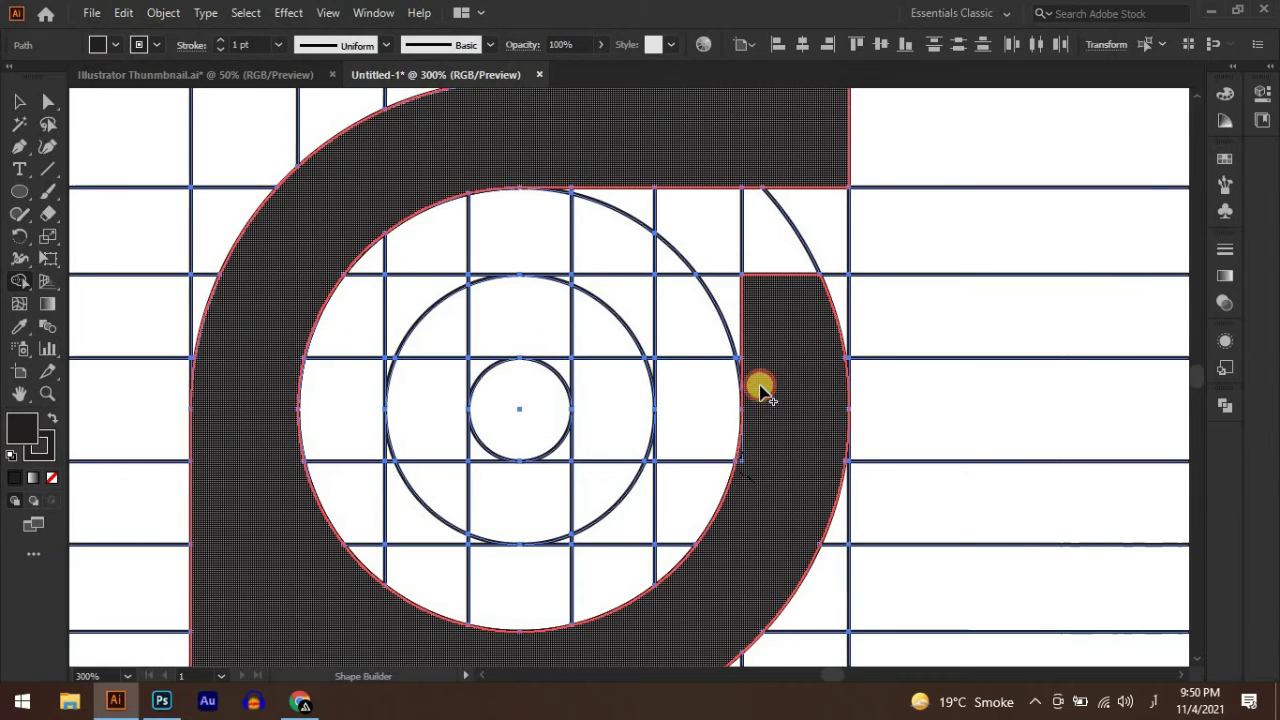
drag(760, 390, 749, 371)
mouse_move(788, 315)
mouse_down()
mouse_move(520, 320)
mouse_move(600, 350)
mouse_up()
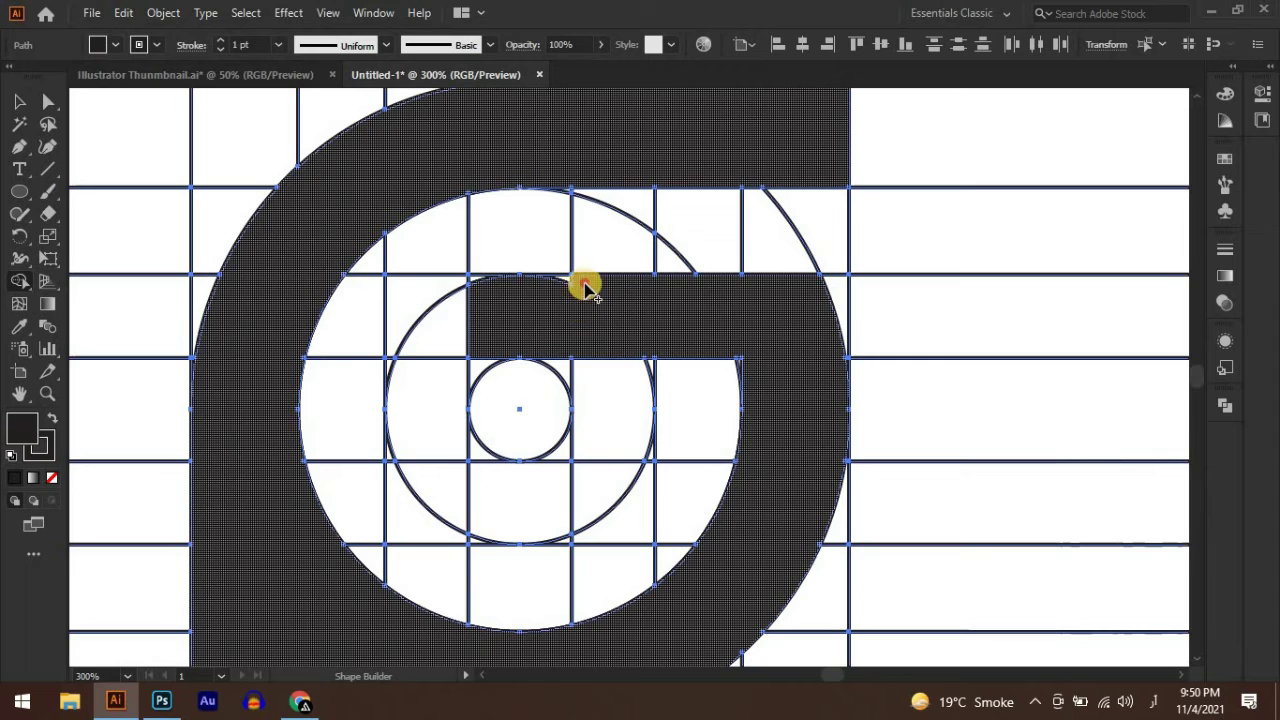
mouse_move(743, 366)
mouse_down()
mouse_move(738, 355)
mouse_move(755, 378)
mouse_up()
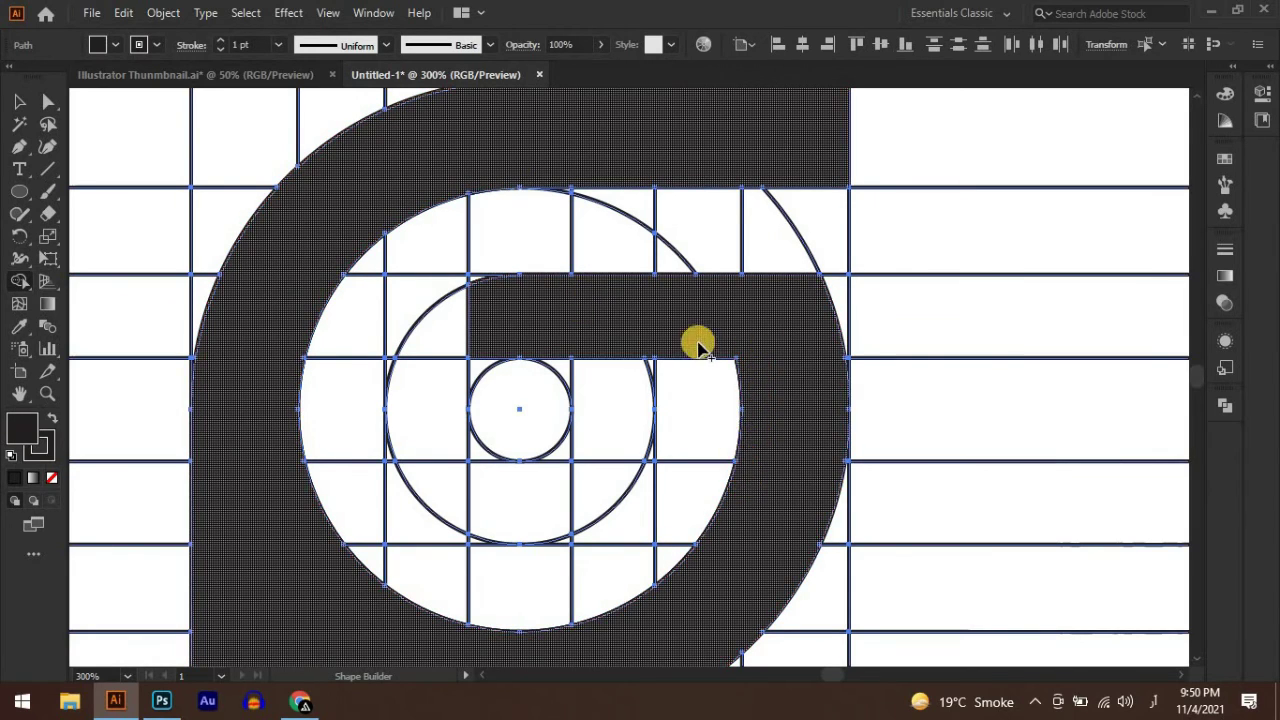
Curve the inner arm around the upper-left ring between the two smallest circles and fill the corner beside the smallest circle.
mouse_move(480, 313)
mouse_down()
mouse_move(434, 371)
mouse_move(494, 337)
mouse_up()
click(455, 362)
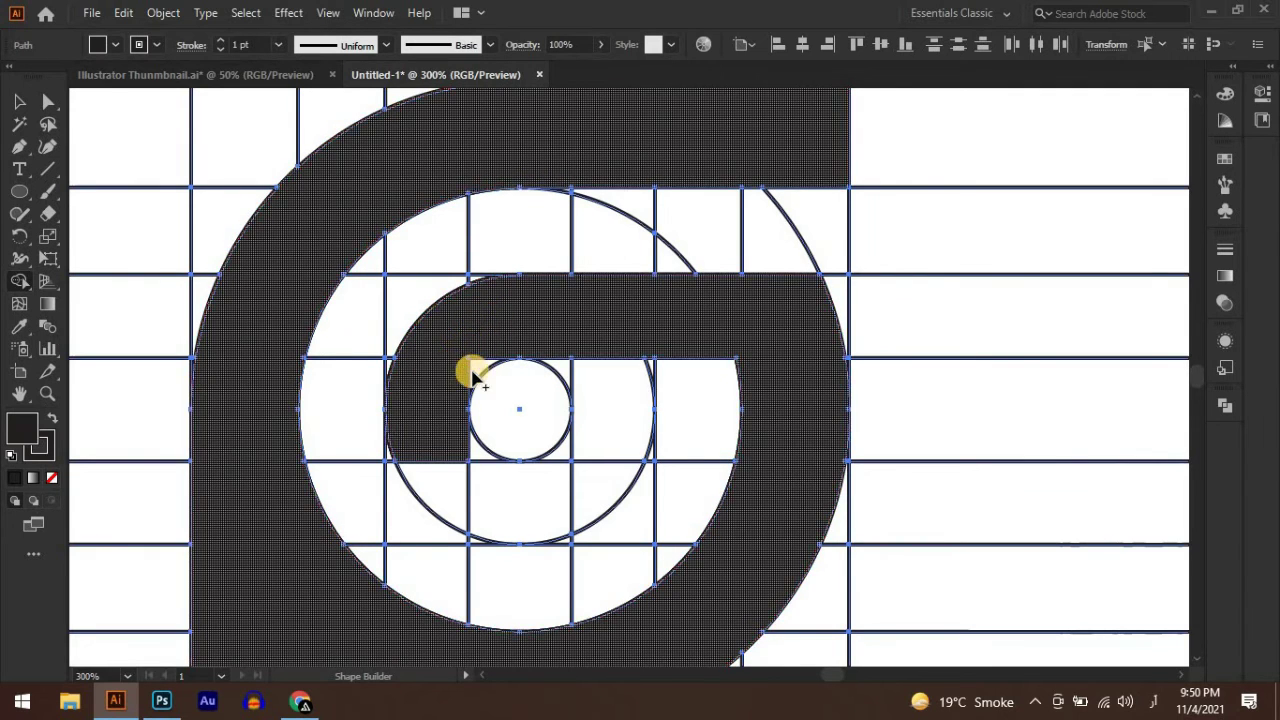
scroll(594, 417, left, 3)
scroll(594, 417, down, 1)
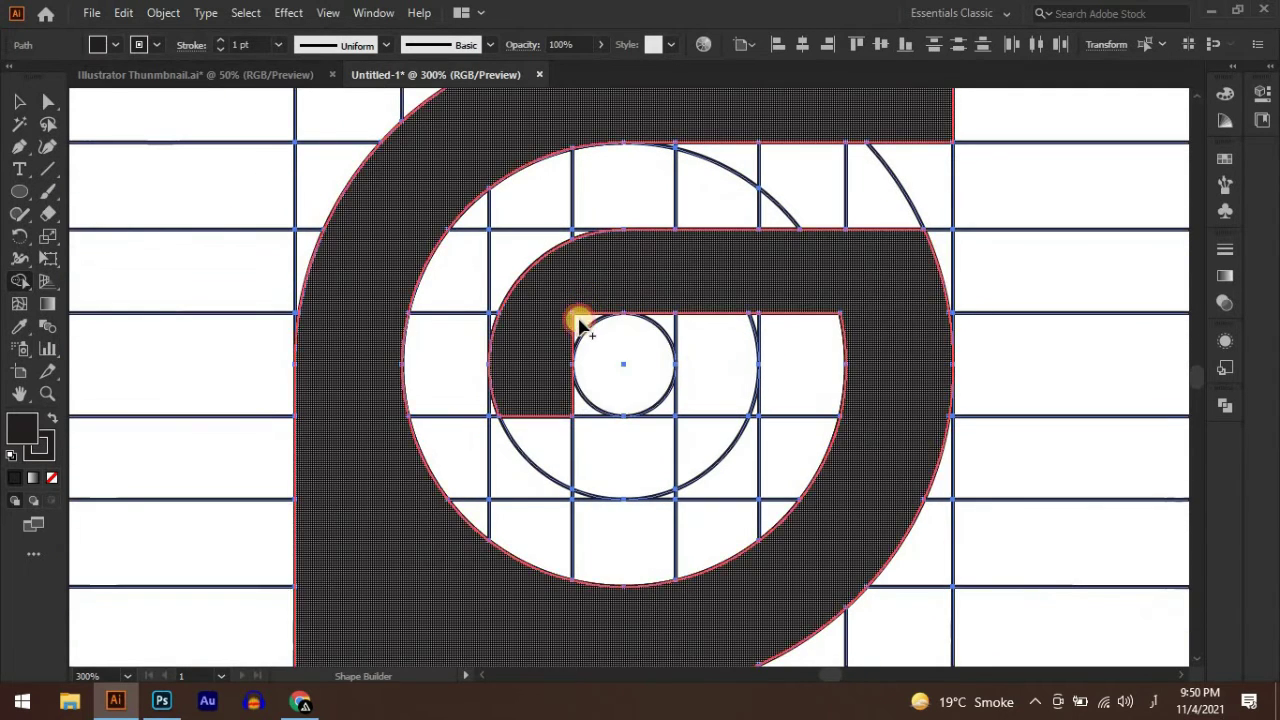
Extend the inner arm down and right into a short straight bar below the smallest circle, merging the adjoining corners and slivers.
mouse_move(546, 407)
mouse_down()
mouse_move(588, 469)
mouse_move(558, 428)
mouse_move(500, 425)
mouse_move(506, 469)
mouse_move(494, 423)
mouse_up()
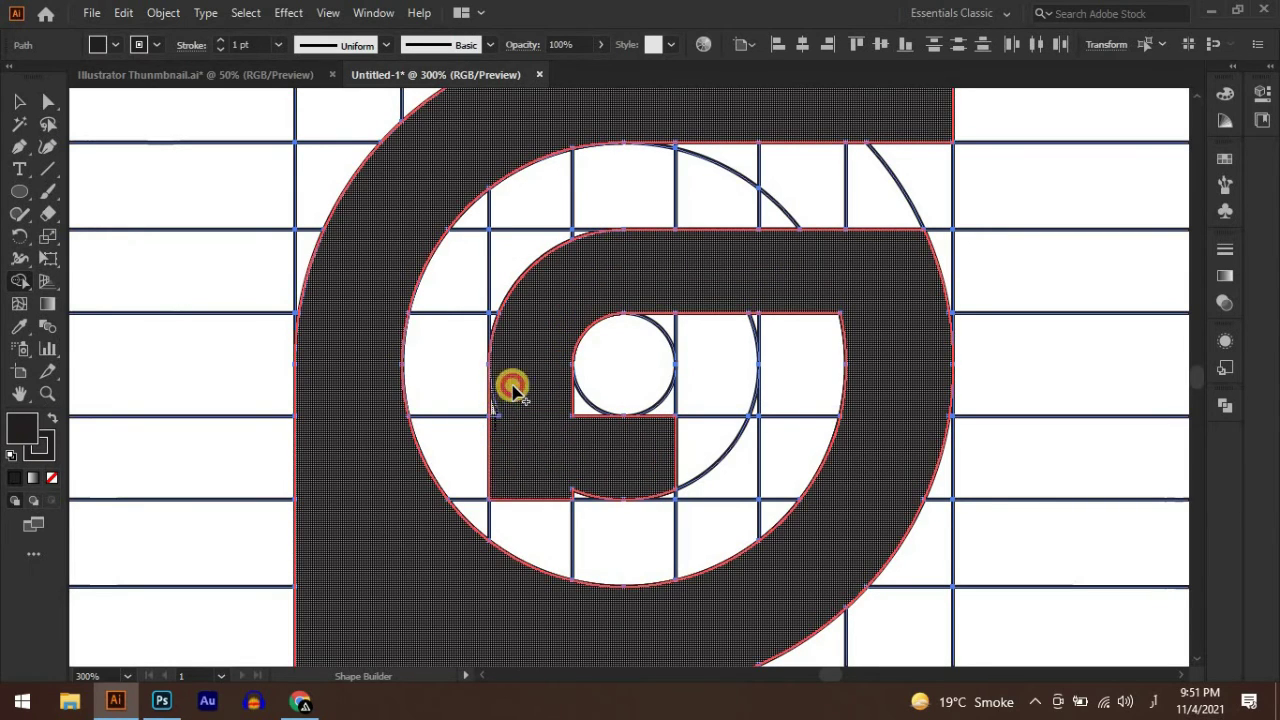
scroll(552, 430, down, 2)
drag(585, 404, 670, 381)
scroll(671, 385, down, 1)
drag(564, 281, 578, 285)
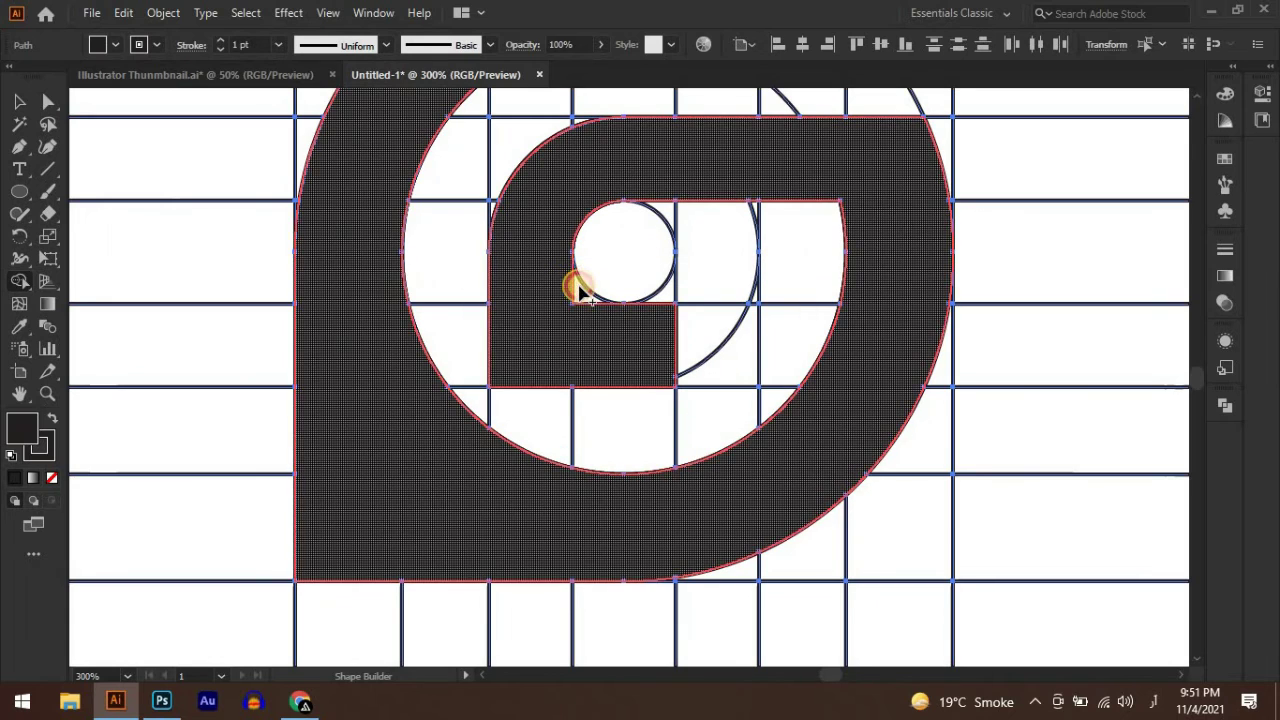
Add a vertical stem from the inner arm through the bottom band down to the lowest horizontal line.
drag(533, 328, 529, 574)
scroll(537, 240, down, 3)
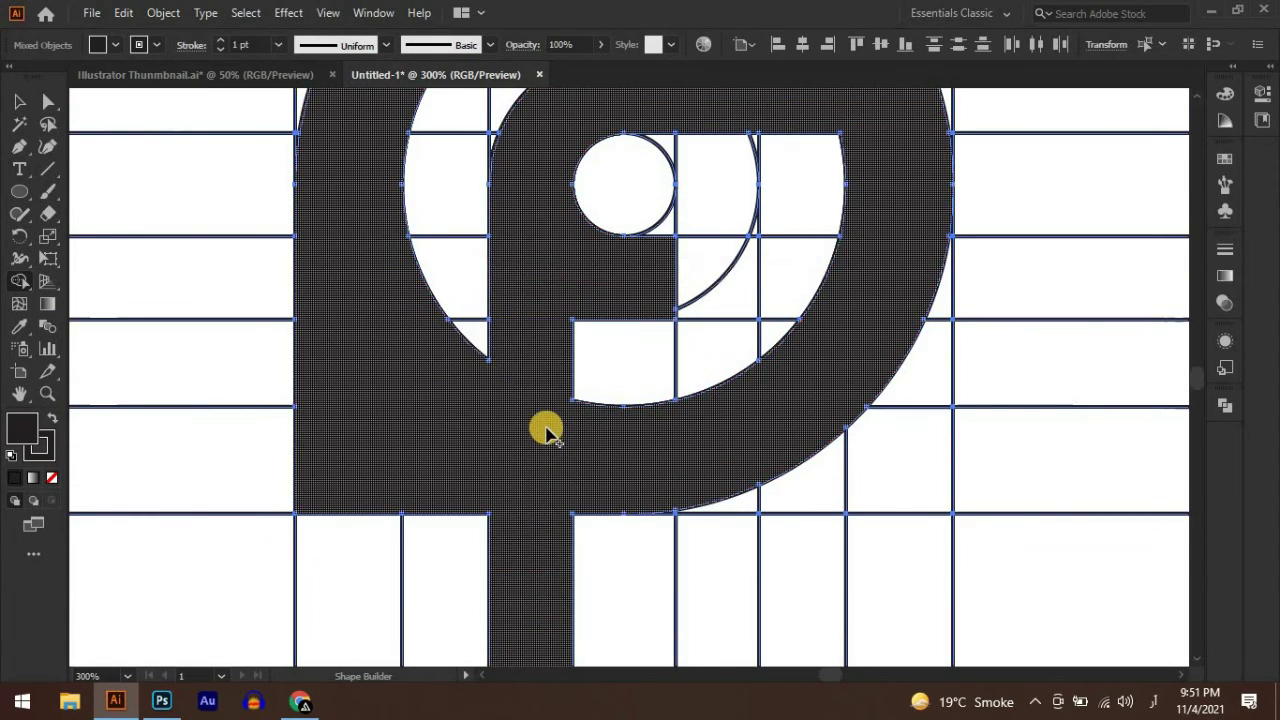
alt+scroll(563, 395, down, 1)
scroll(534, 391, up, 4)
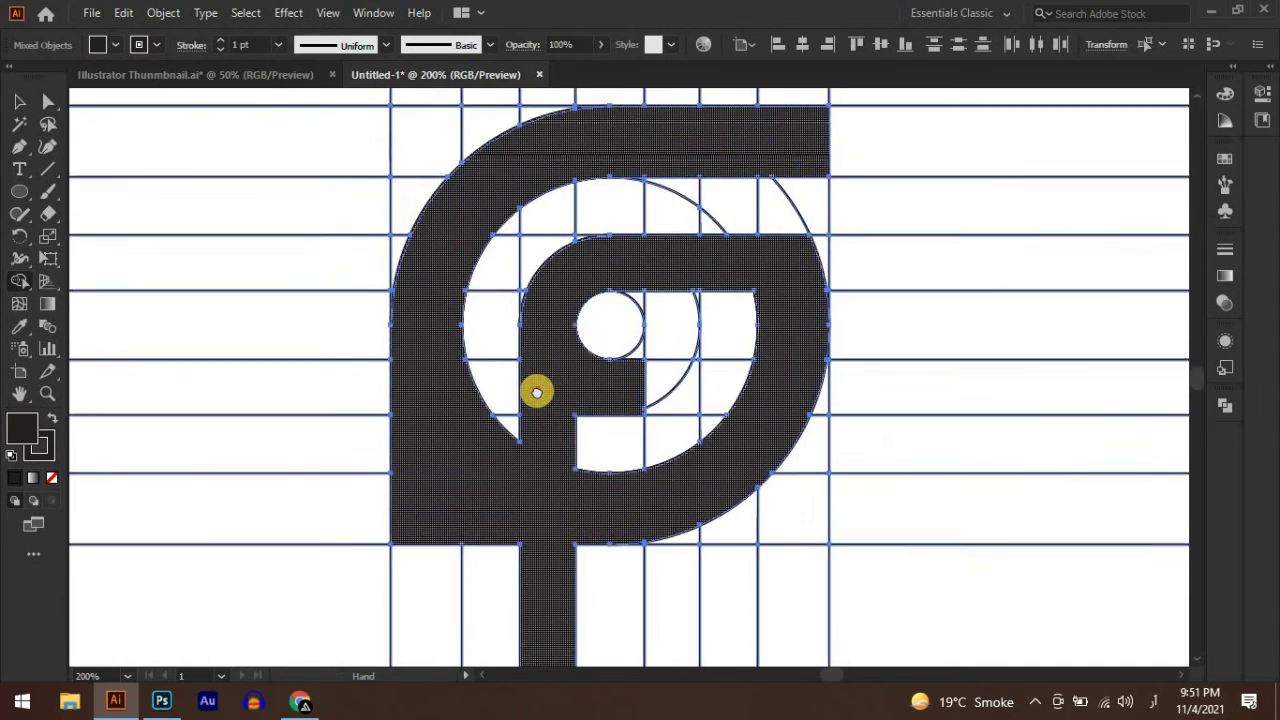
click(736, 231)
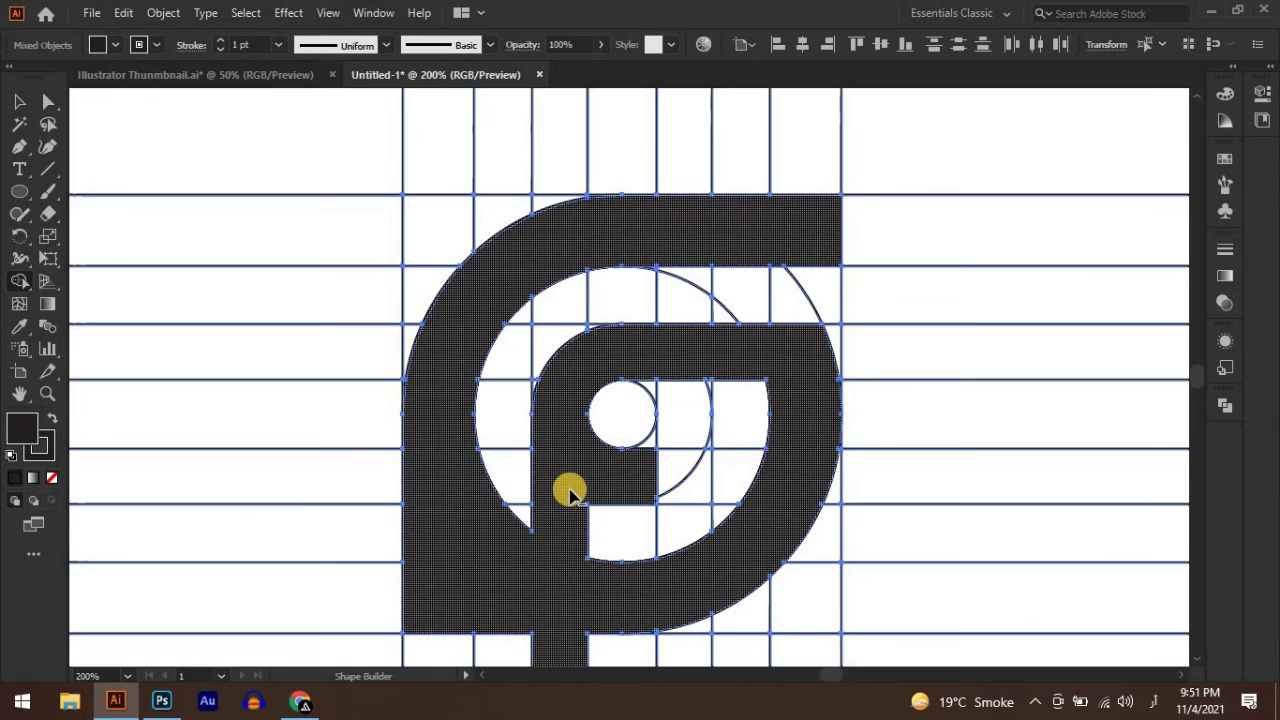
Cut the finished black shape out of the grid and delete all the remaining lines and circle segments.
alt+scroll(571, 491, down, 2)
scroll(577, 474, down, 1)
click(17, 103)
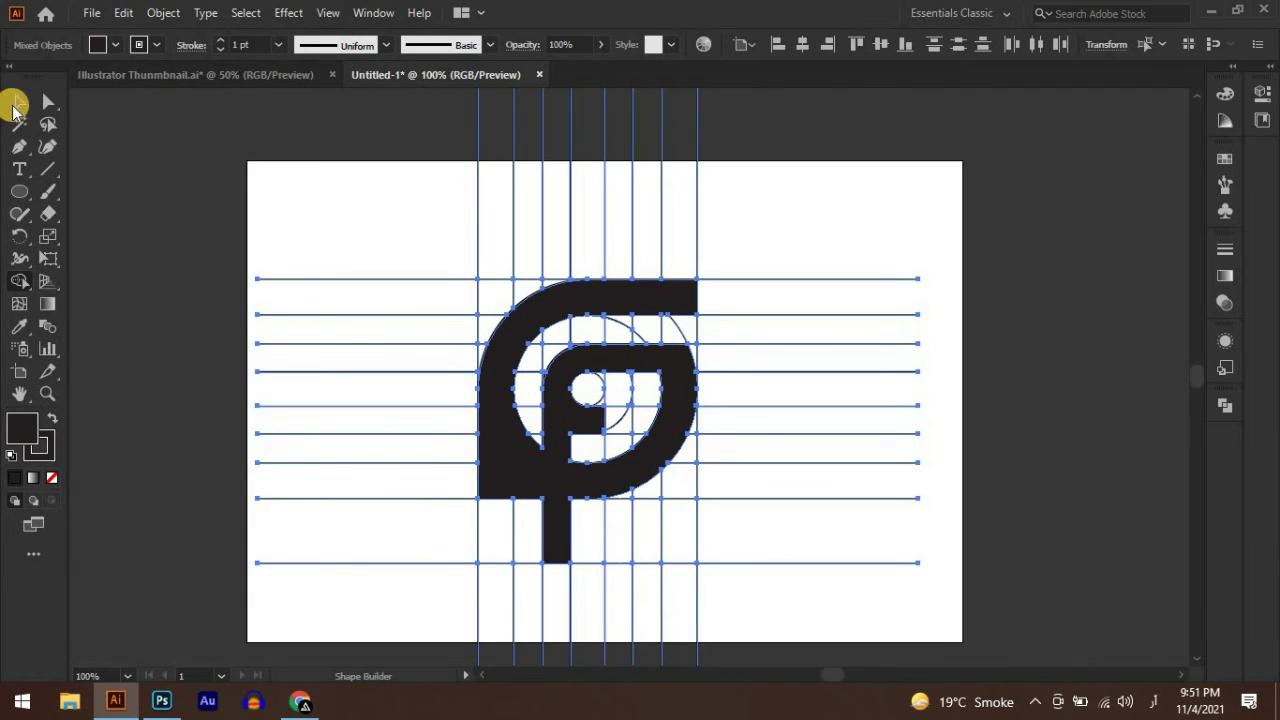
click(395, 268)
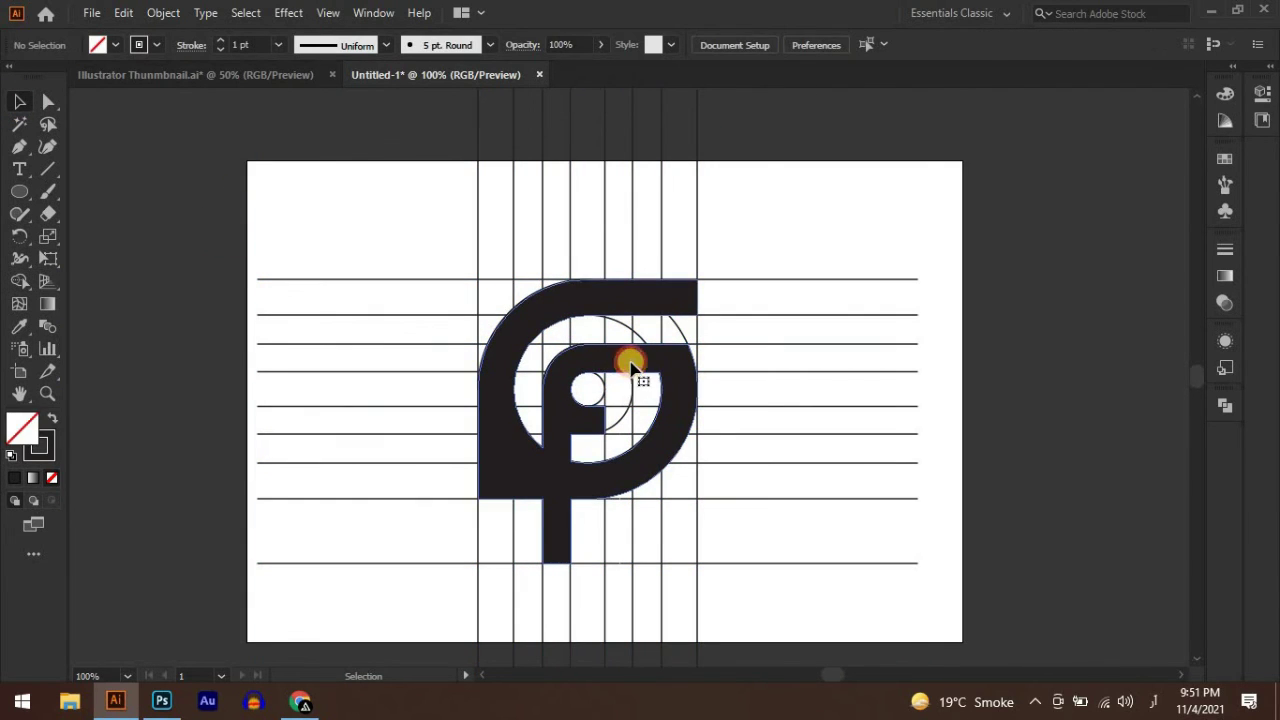
click(630, 366)
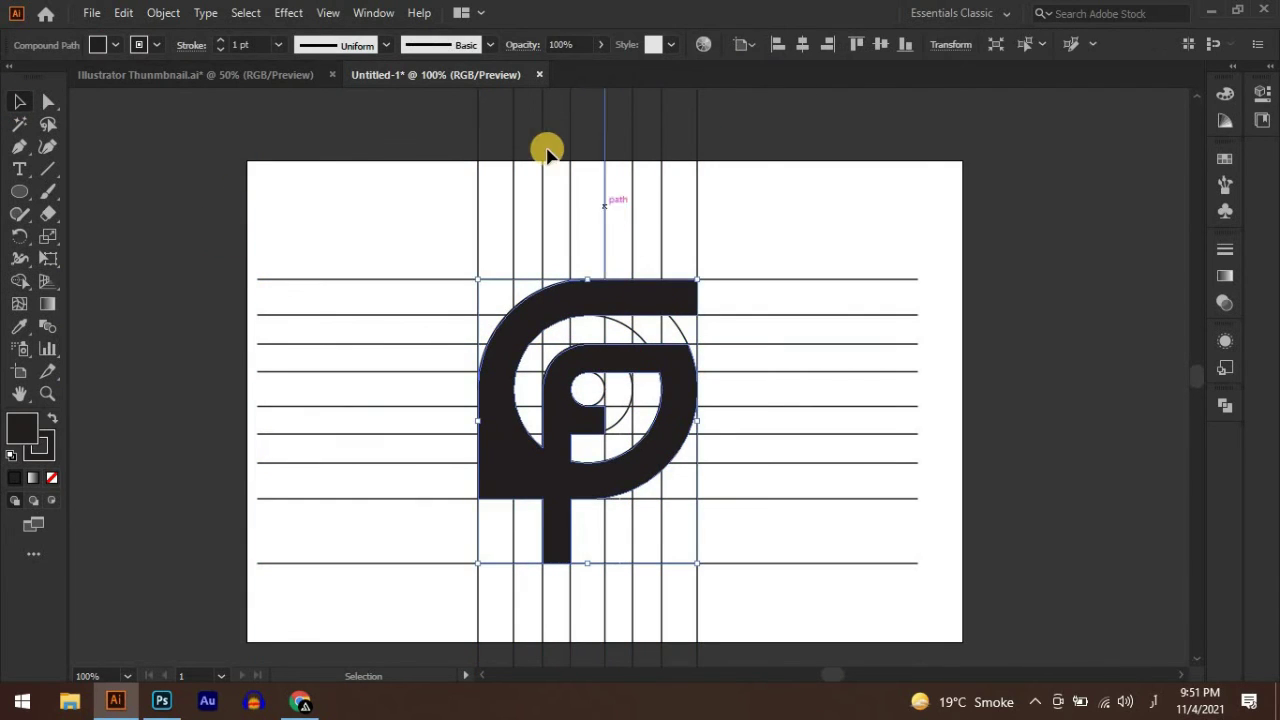
click(122, 13)
click(135, 80)
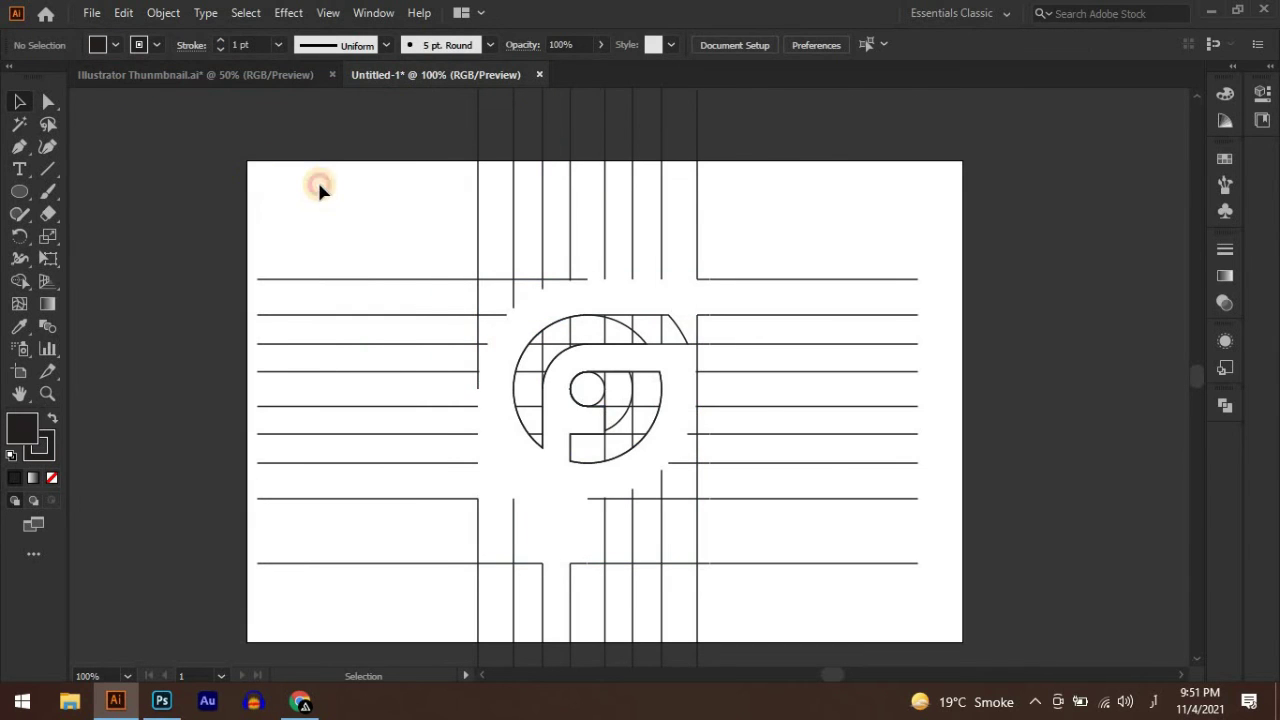
drag(319, 185, 866, 609)
key(Delete)
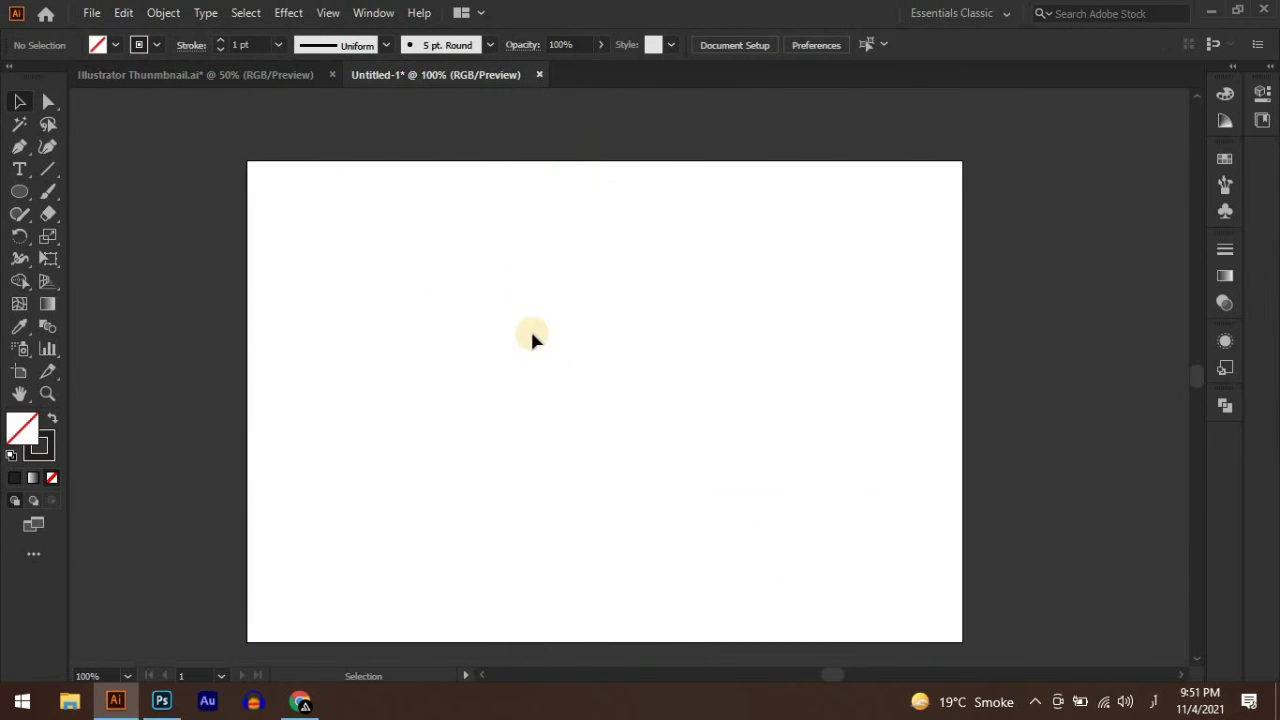
Paste the black logo shape onto the middle of the empty artboard and deselect it.
drag(530, 340, 601, 452)
key(ctrl+v)
click(809, 511)
click(763, 508)
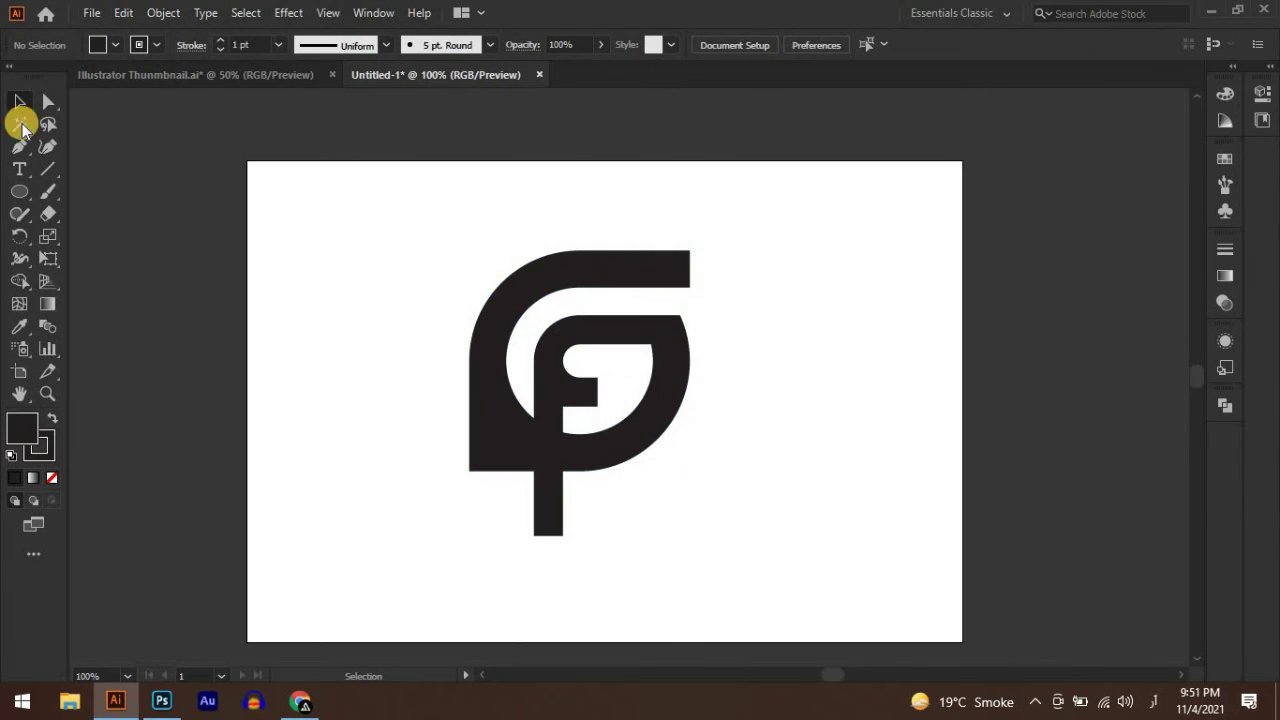
Round the lower-right corners of the logo's upper arm by about 27 px, the stem's foot by about 21 px, and the short inner bar.
click(49, 102)
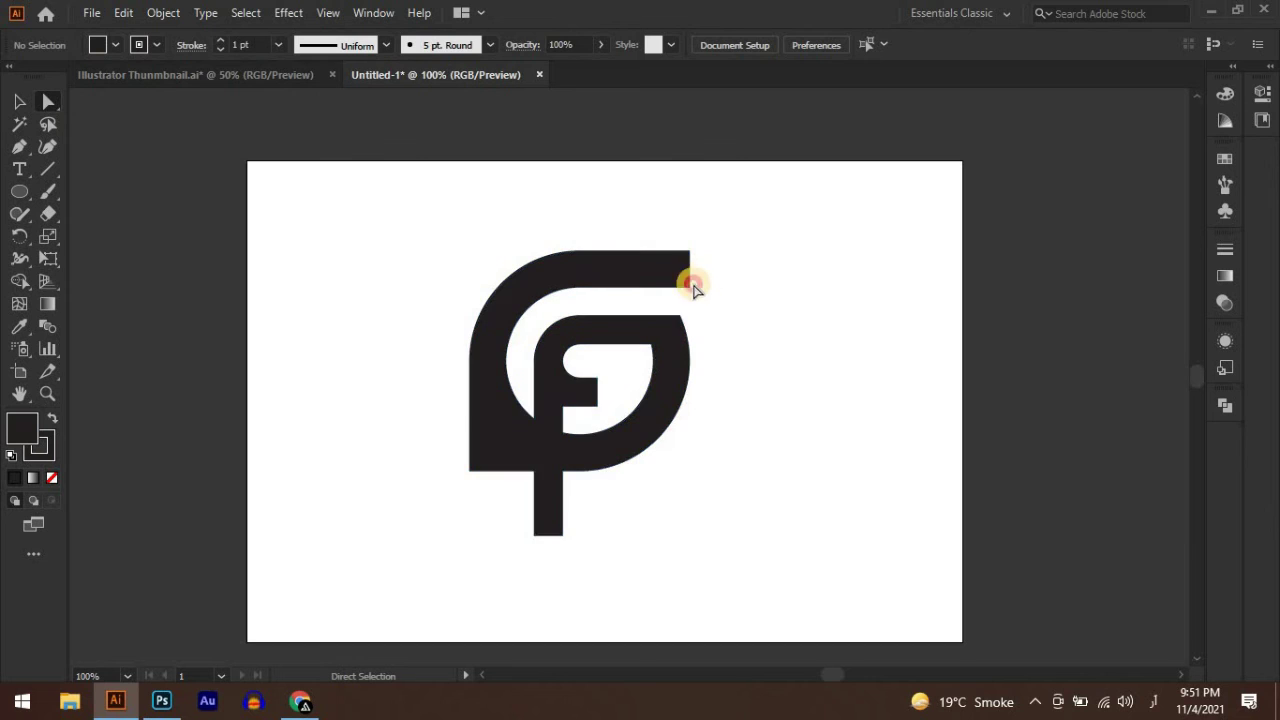
drag(673, 300, 645, 245)
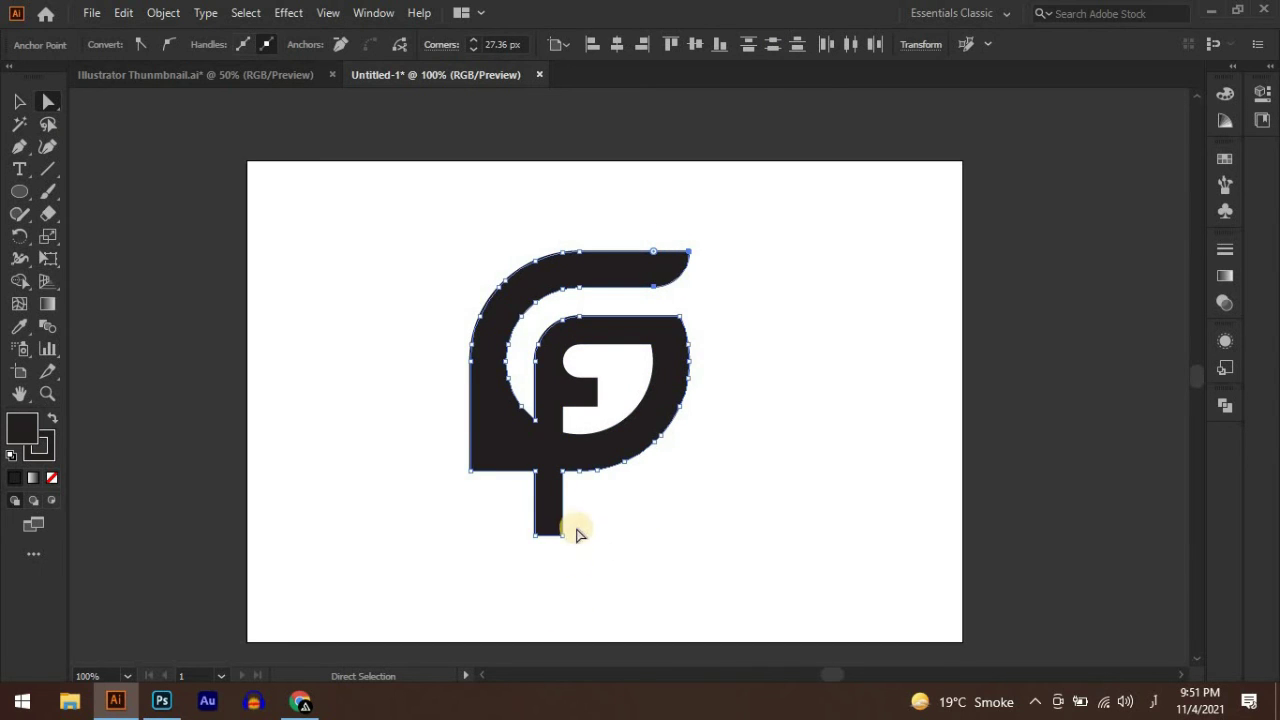
drag(556, 545, 534, 503)
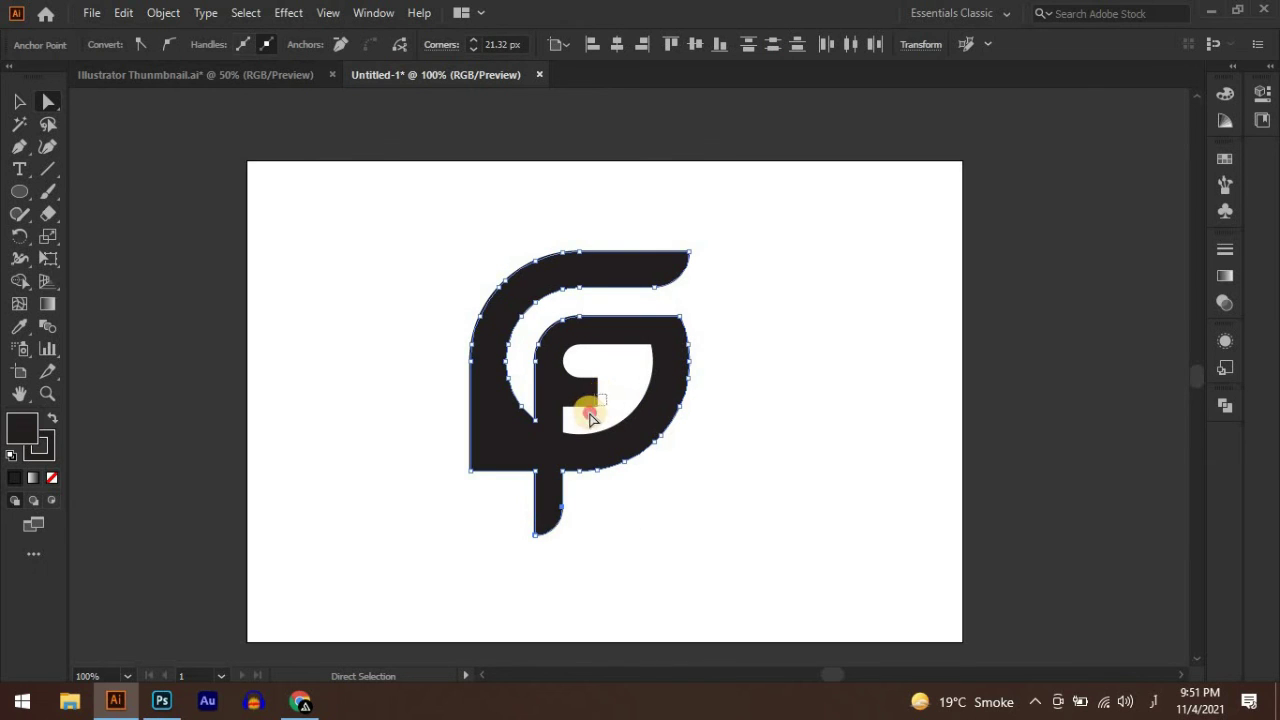
drag(589, 410, 570, 378)
click(20, 97)
click(826, 540)
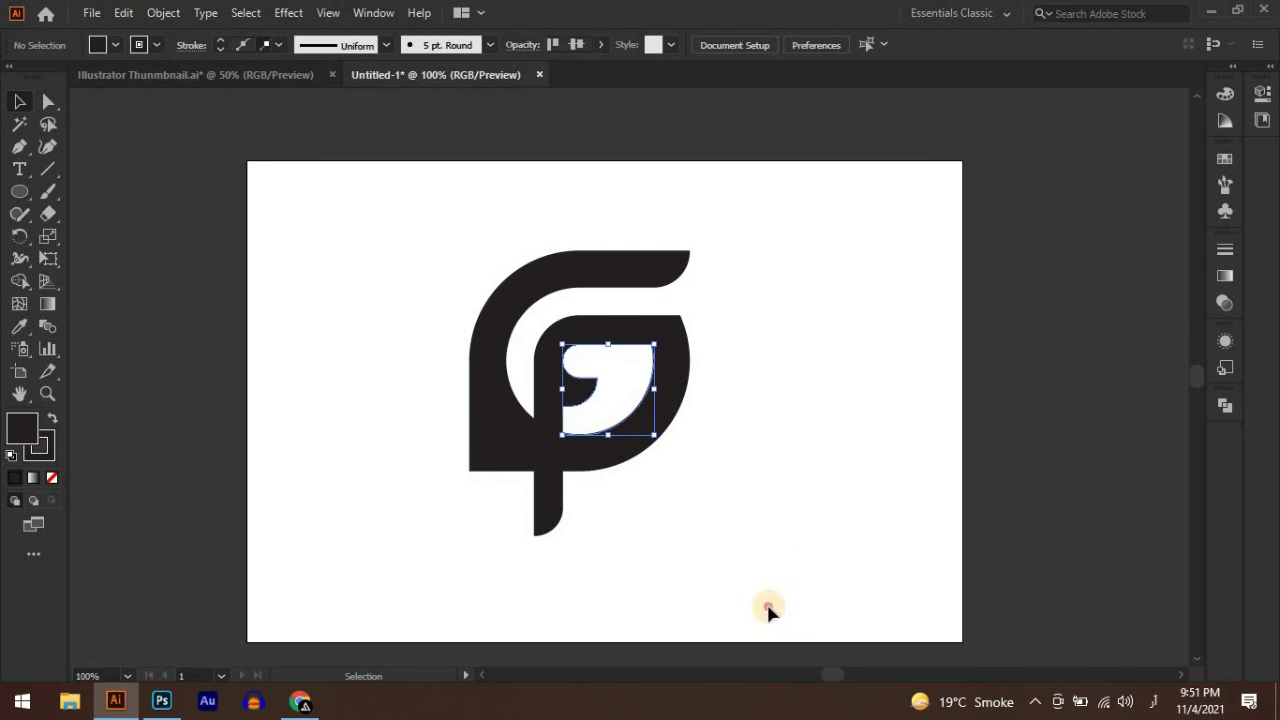
Enlarge the whole logo proportionally about its centre to about 119%, and move it about 30 px right and 22 px down.
drag(766, 609, 405, 219)
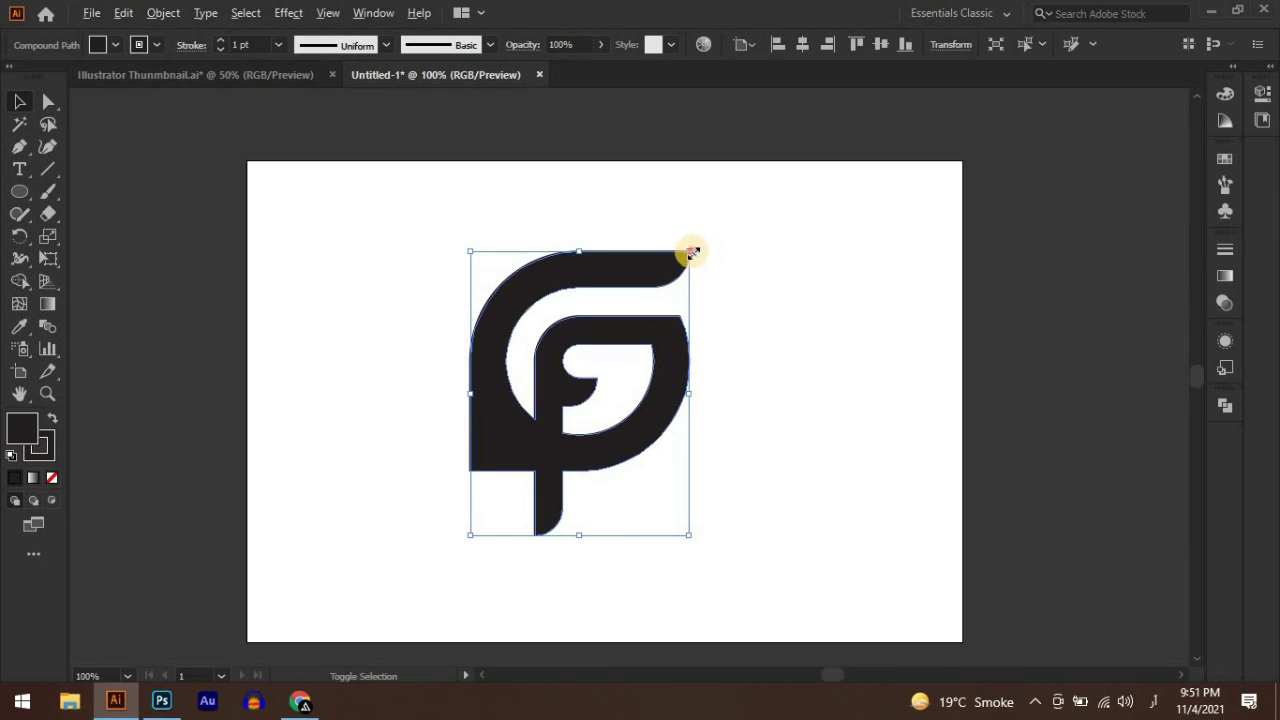
drag(692, 253, 711, 223)
drag(634, 437, 938, 490)
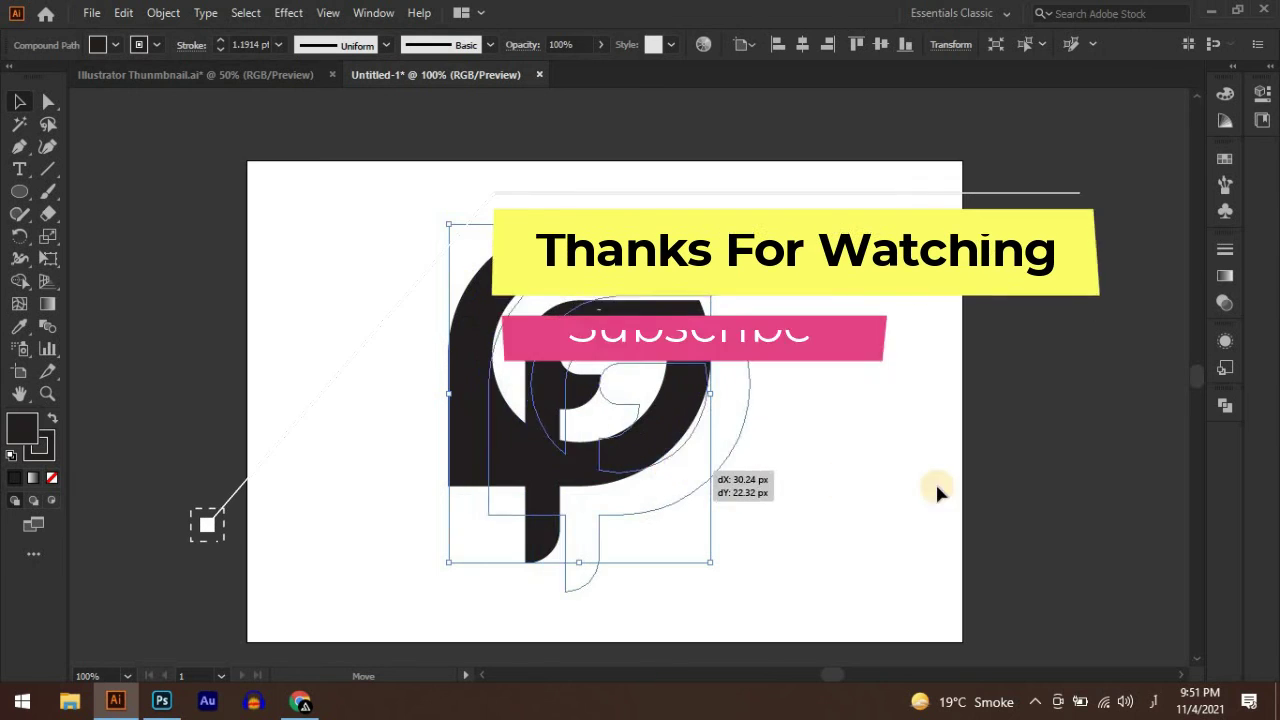
click(938, 490)
key(ctrl+=)
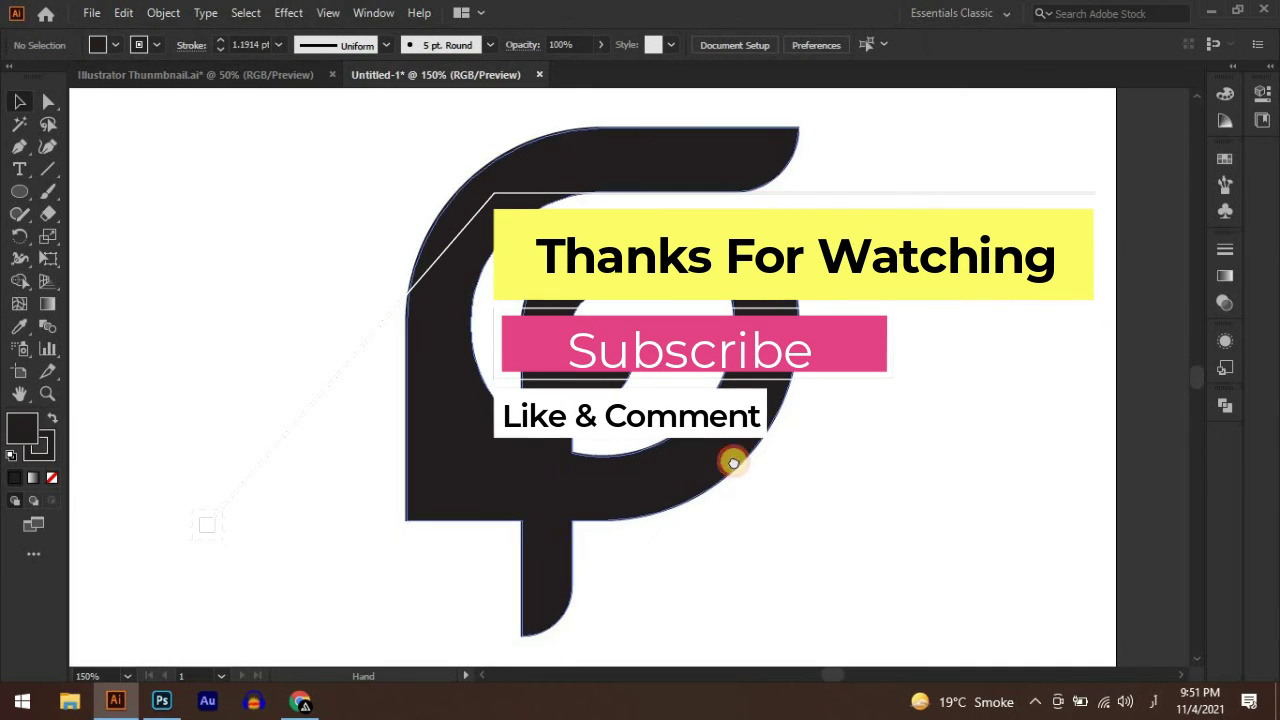